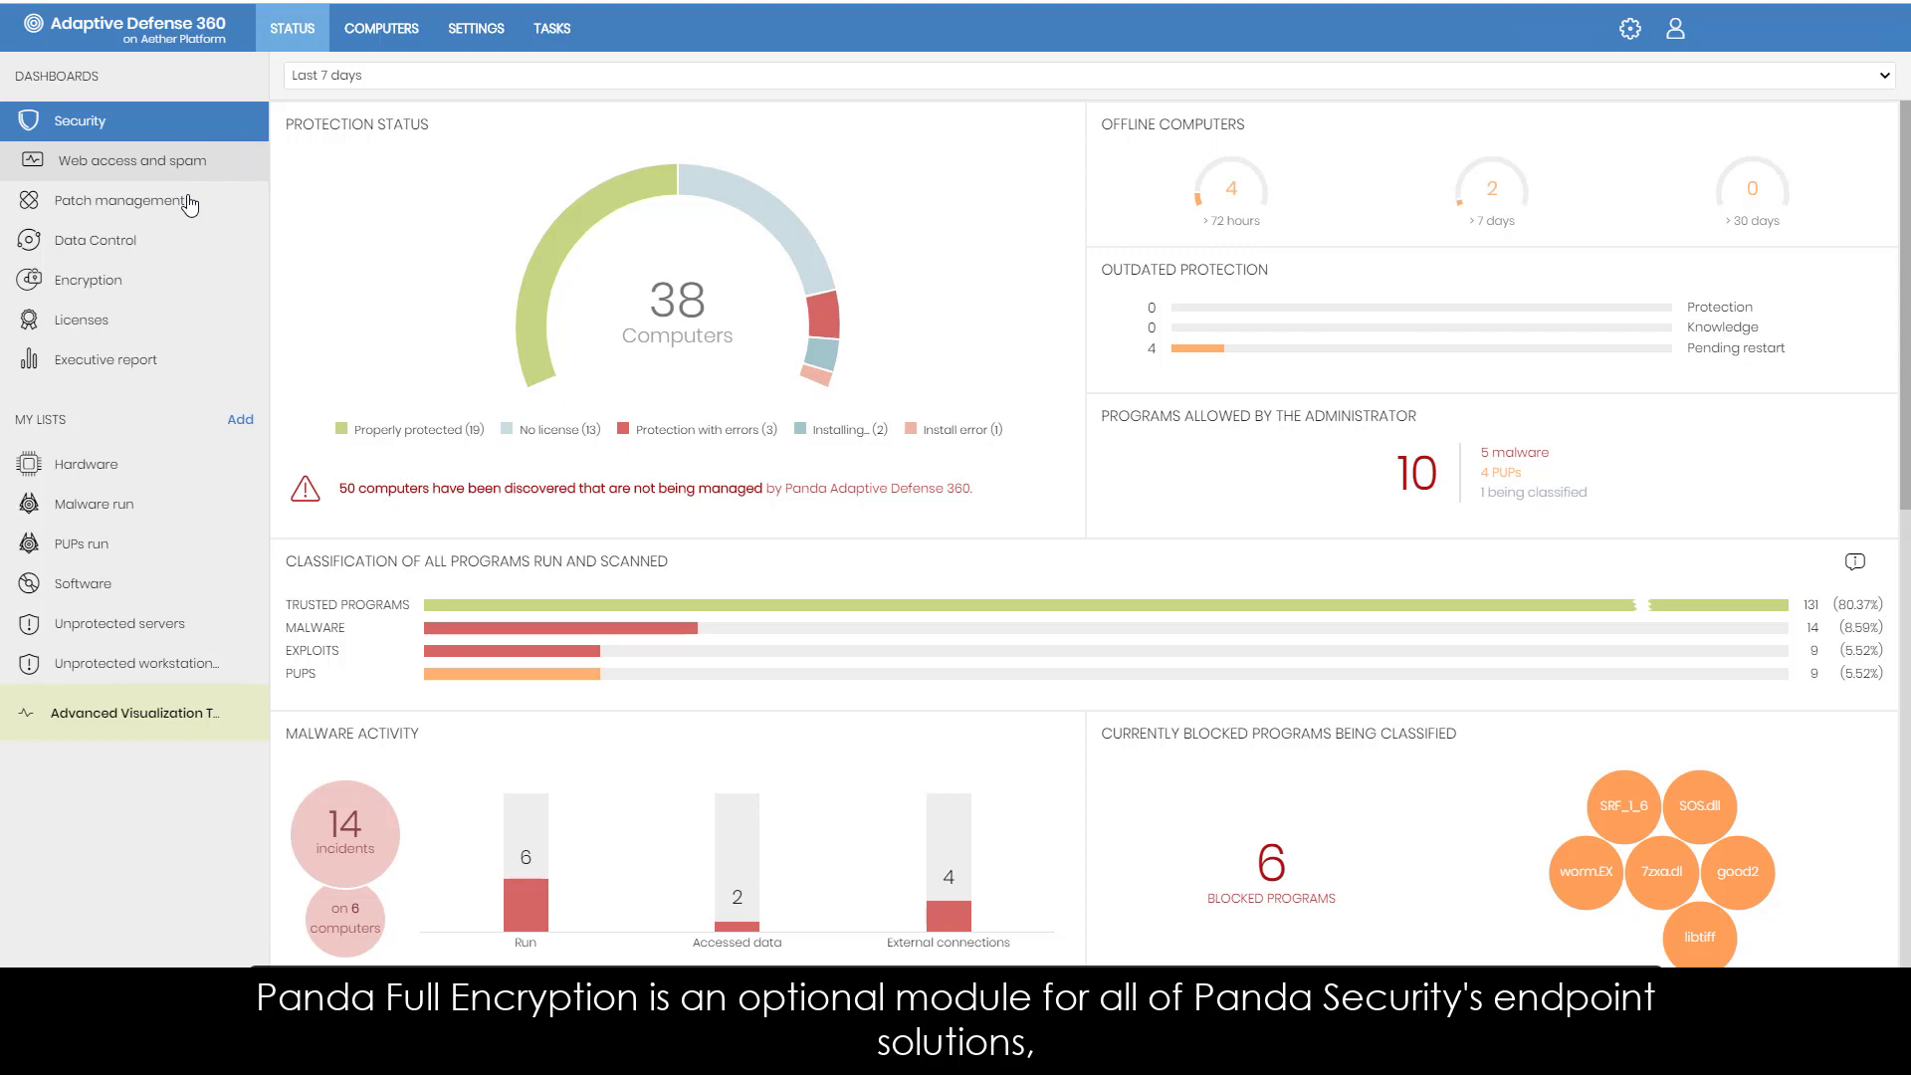
- Show the Encryption dashboard reporting 28 computers that support encryption
left_click(142, 287)
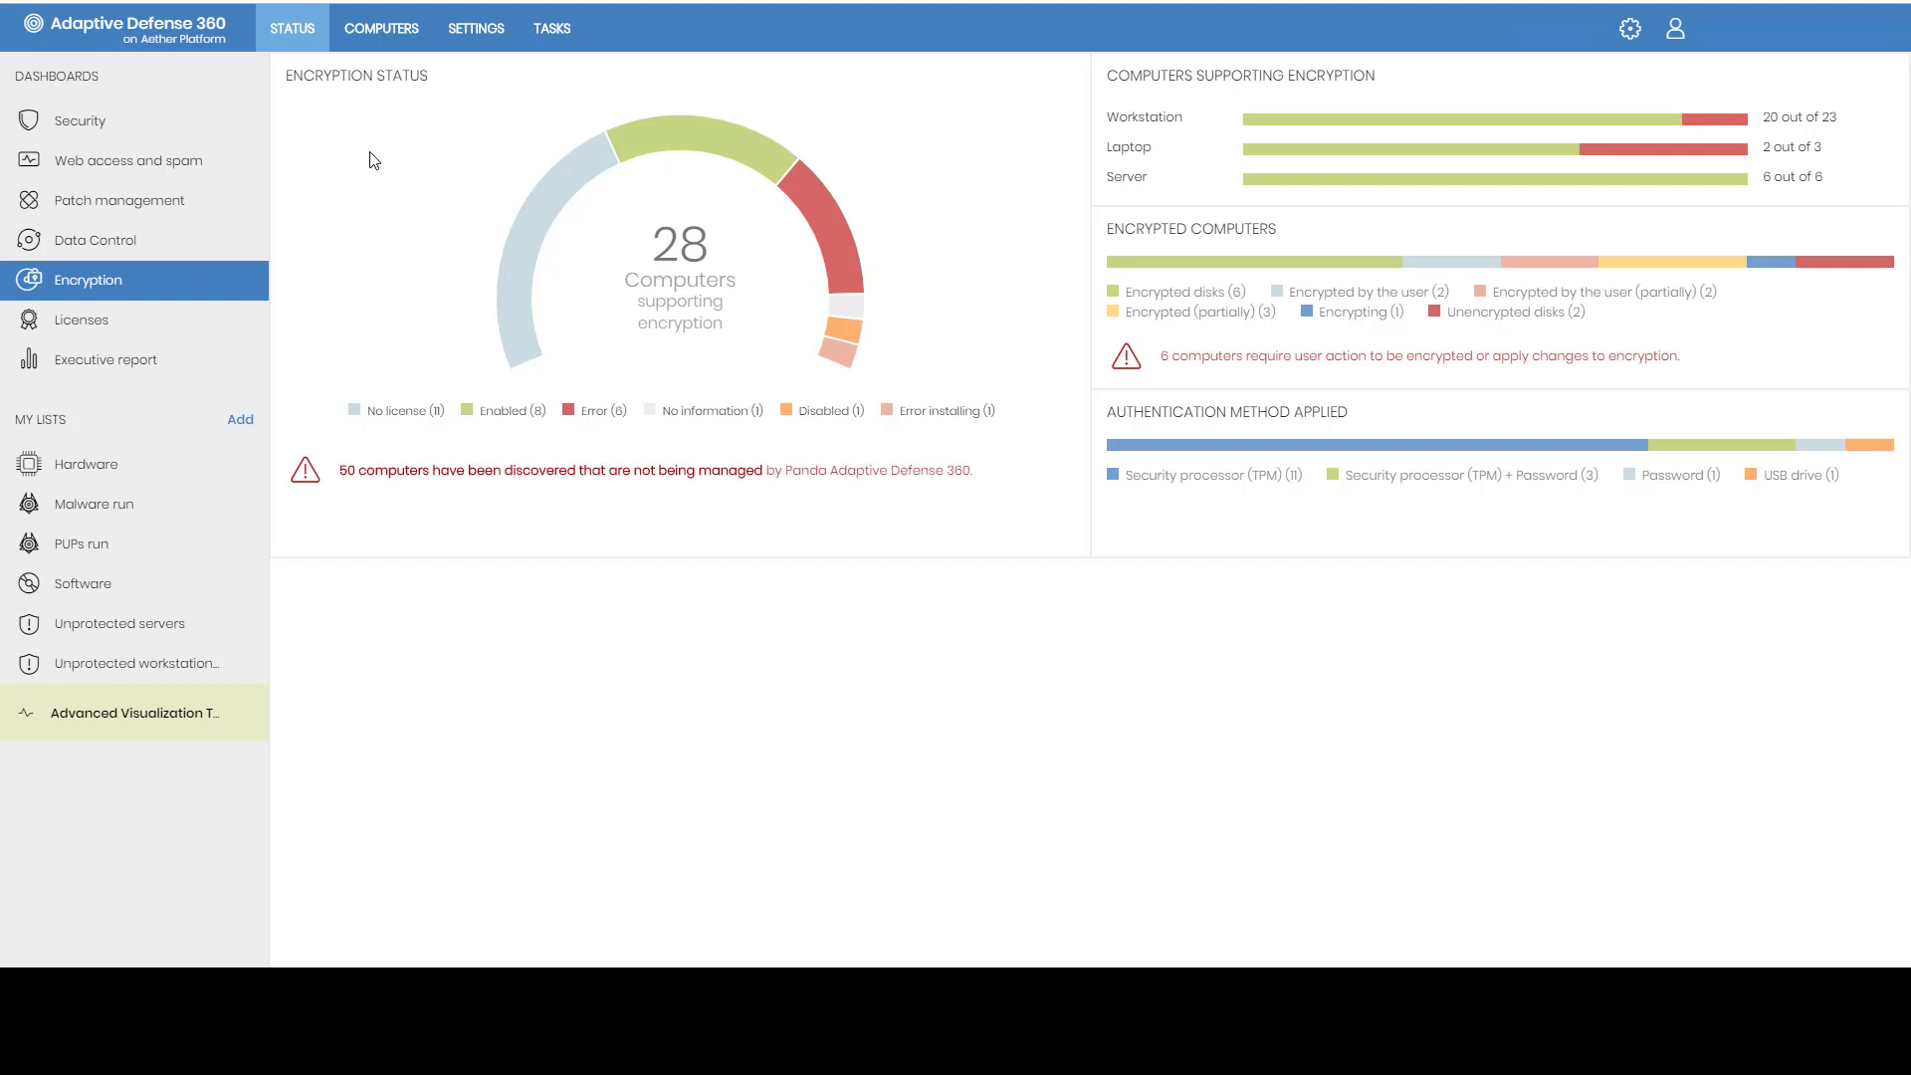
- Open the recipients page of the Encryption Settings policy, which has no groups or computers assigned
left_click(475, 35)
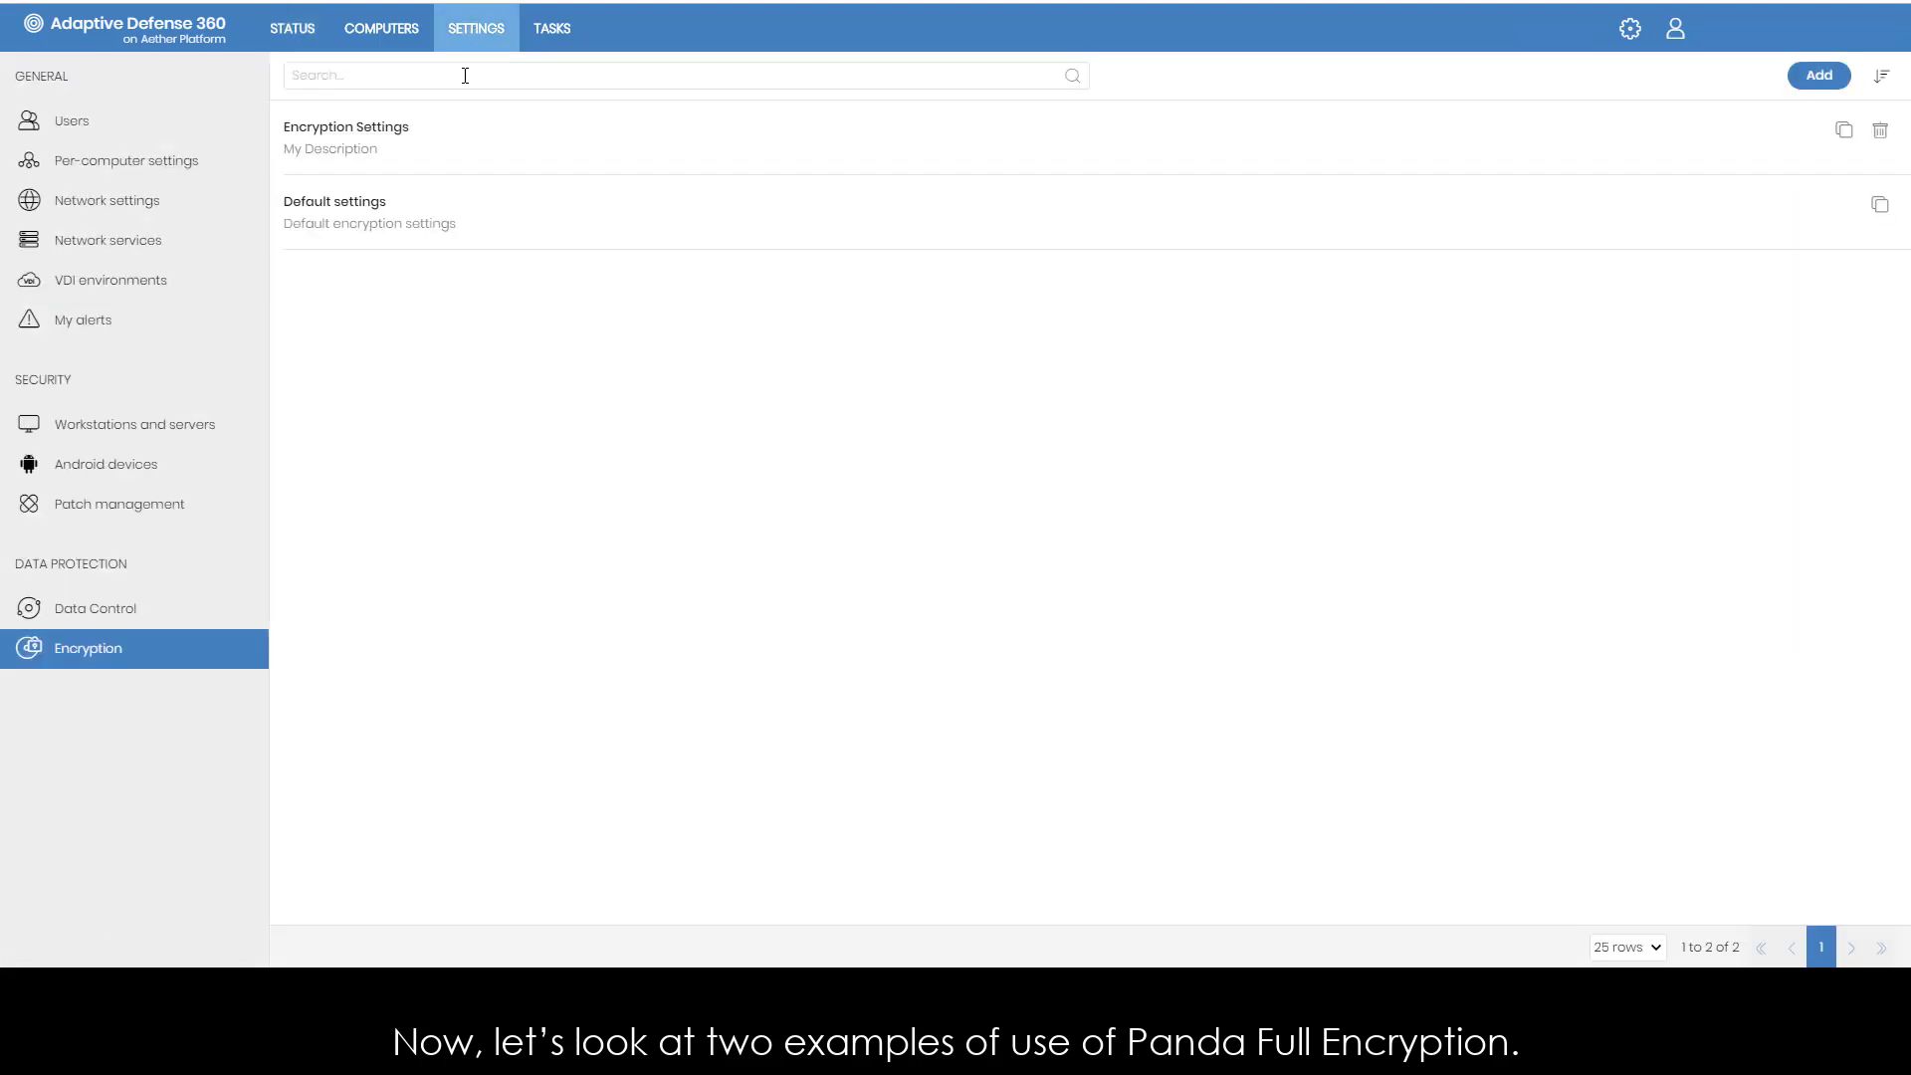
left_click(397, 141)
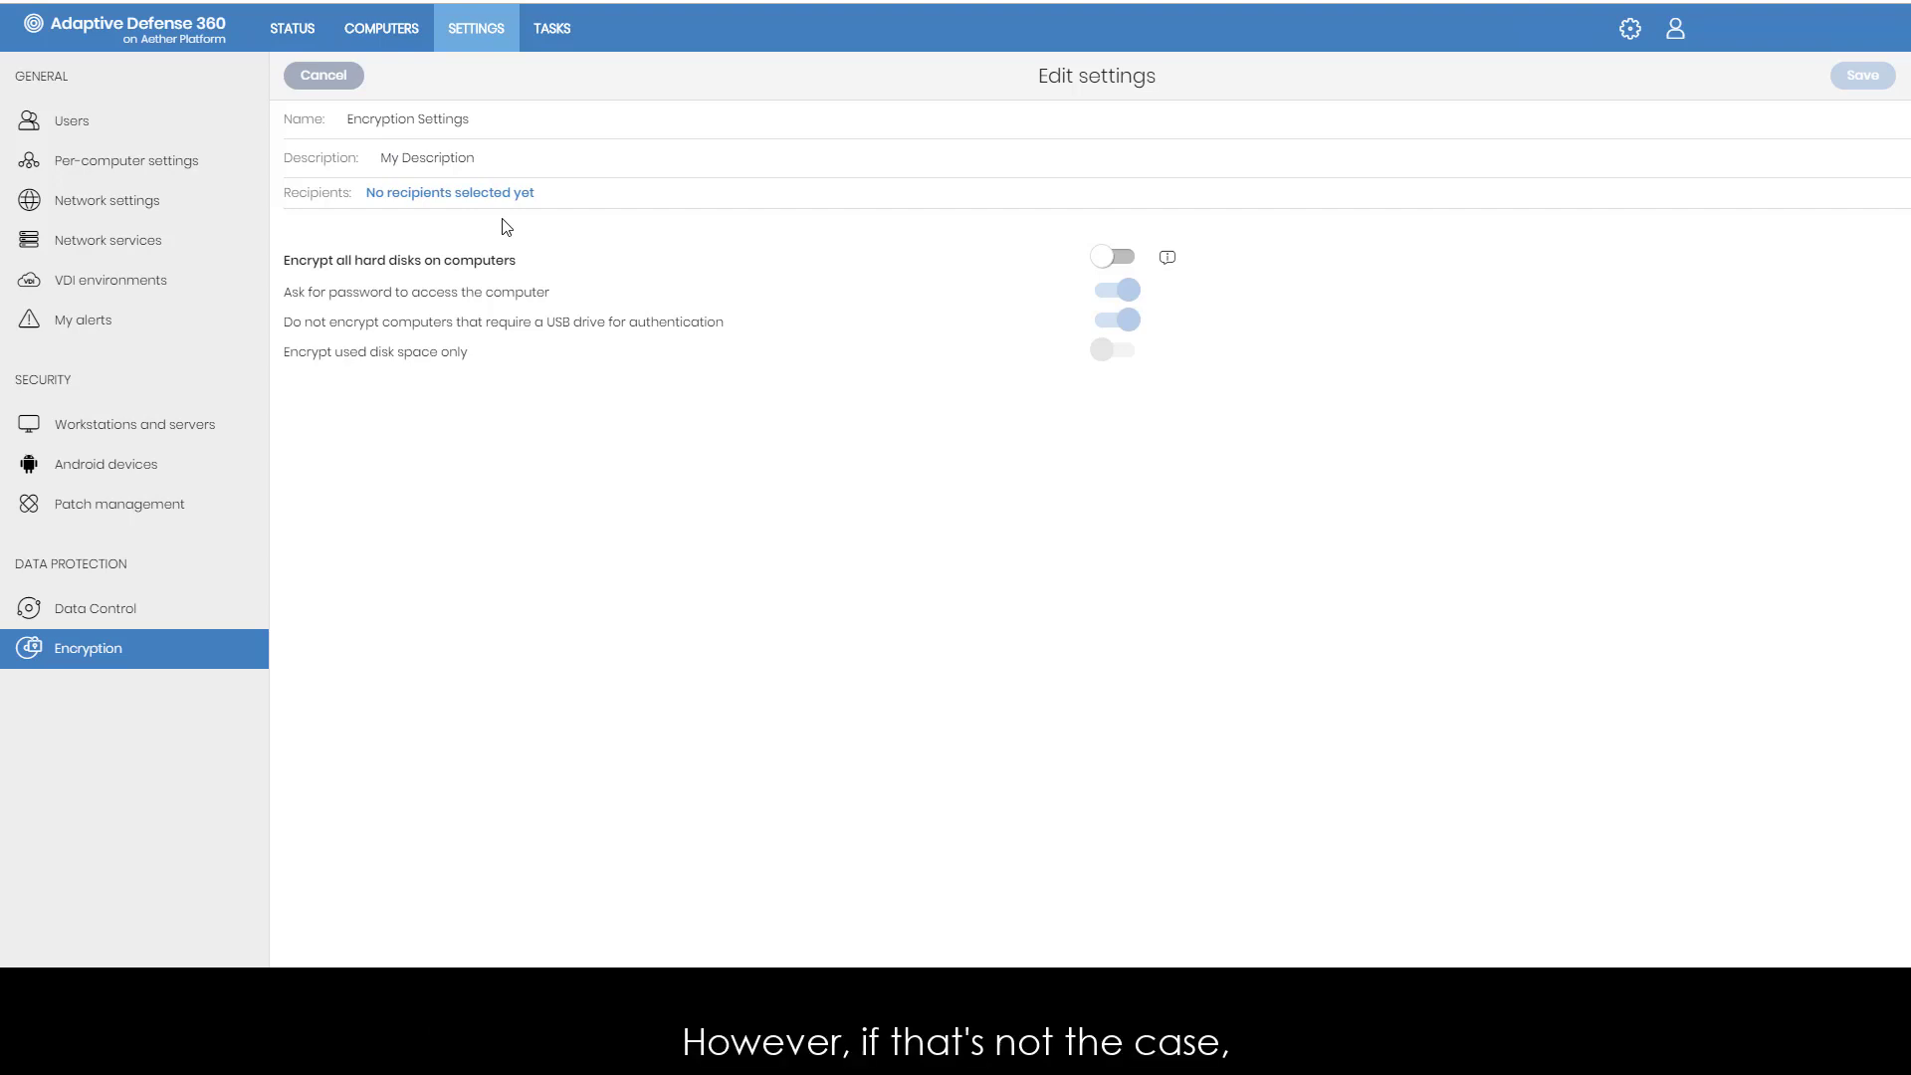
left_click(466, 193)
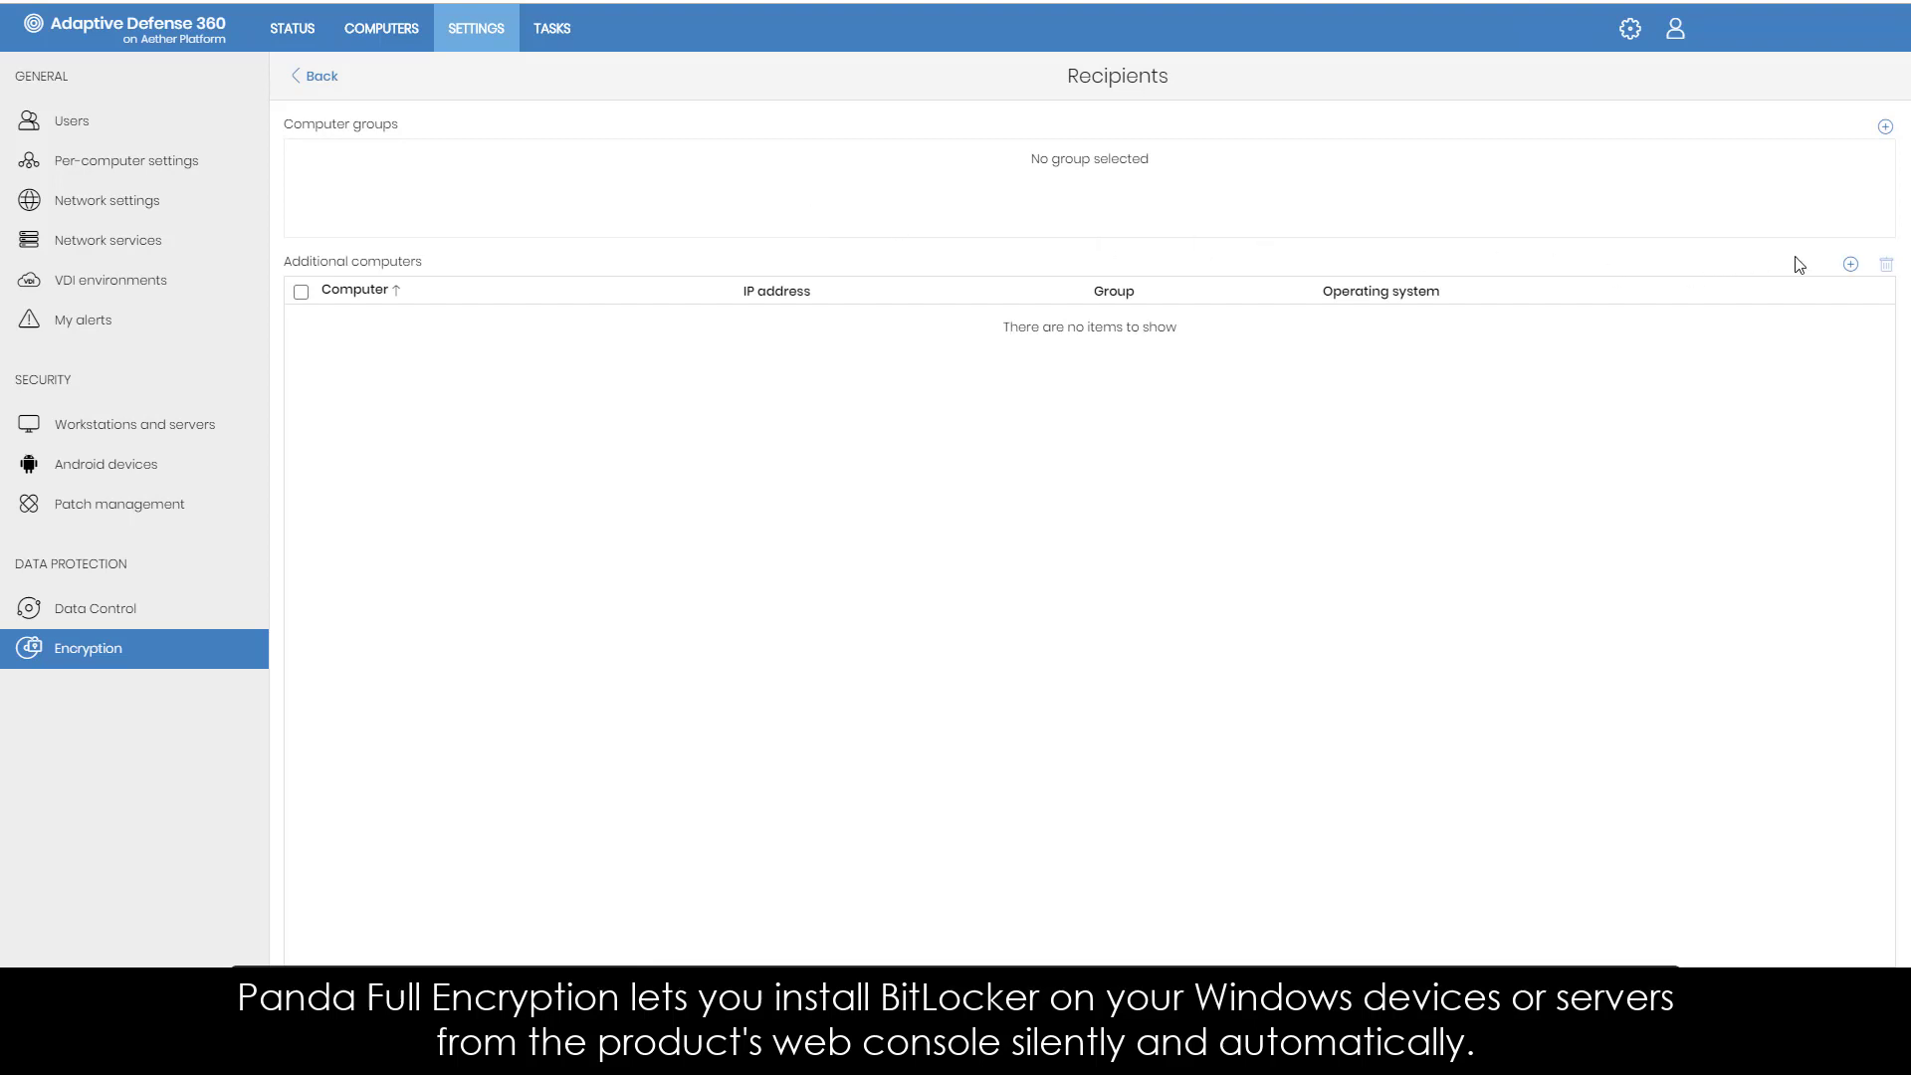
- Add all 25 listed computers as additional recipients of the Encryption Settings policy
left_click(1849, 264)
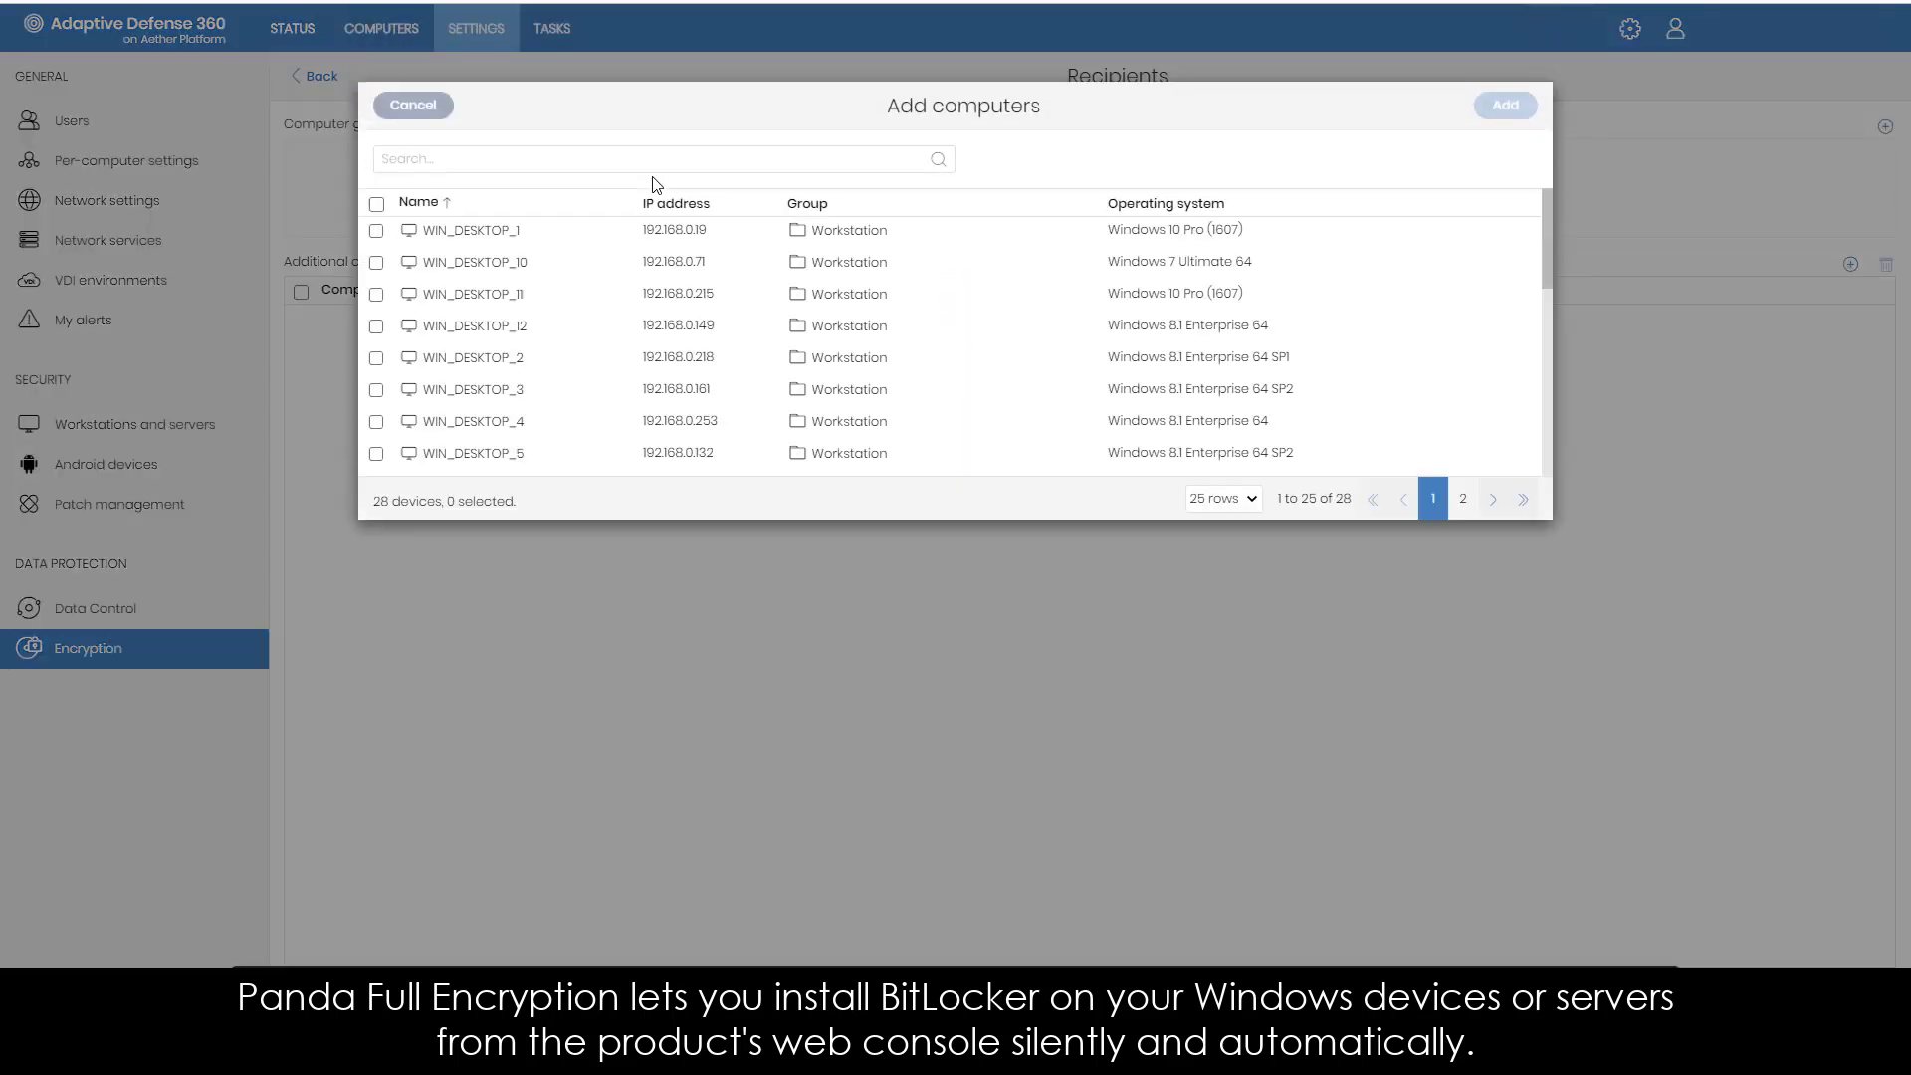
left_click(376, 205)
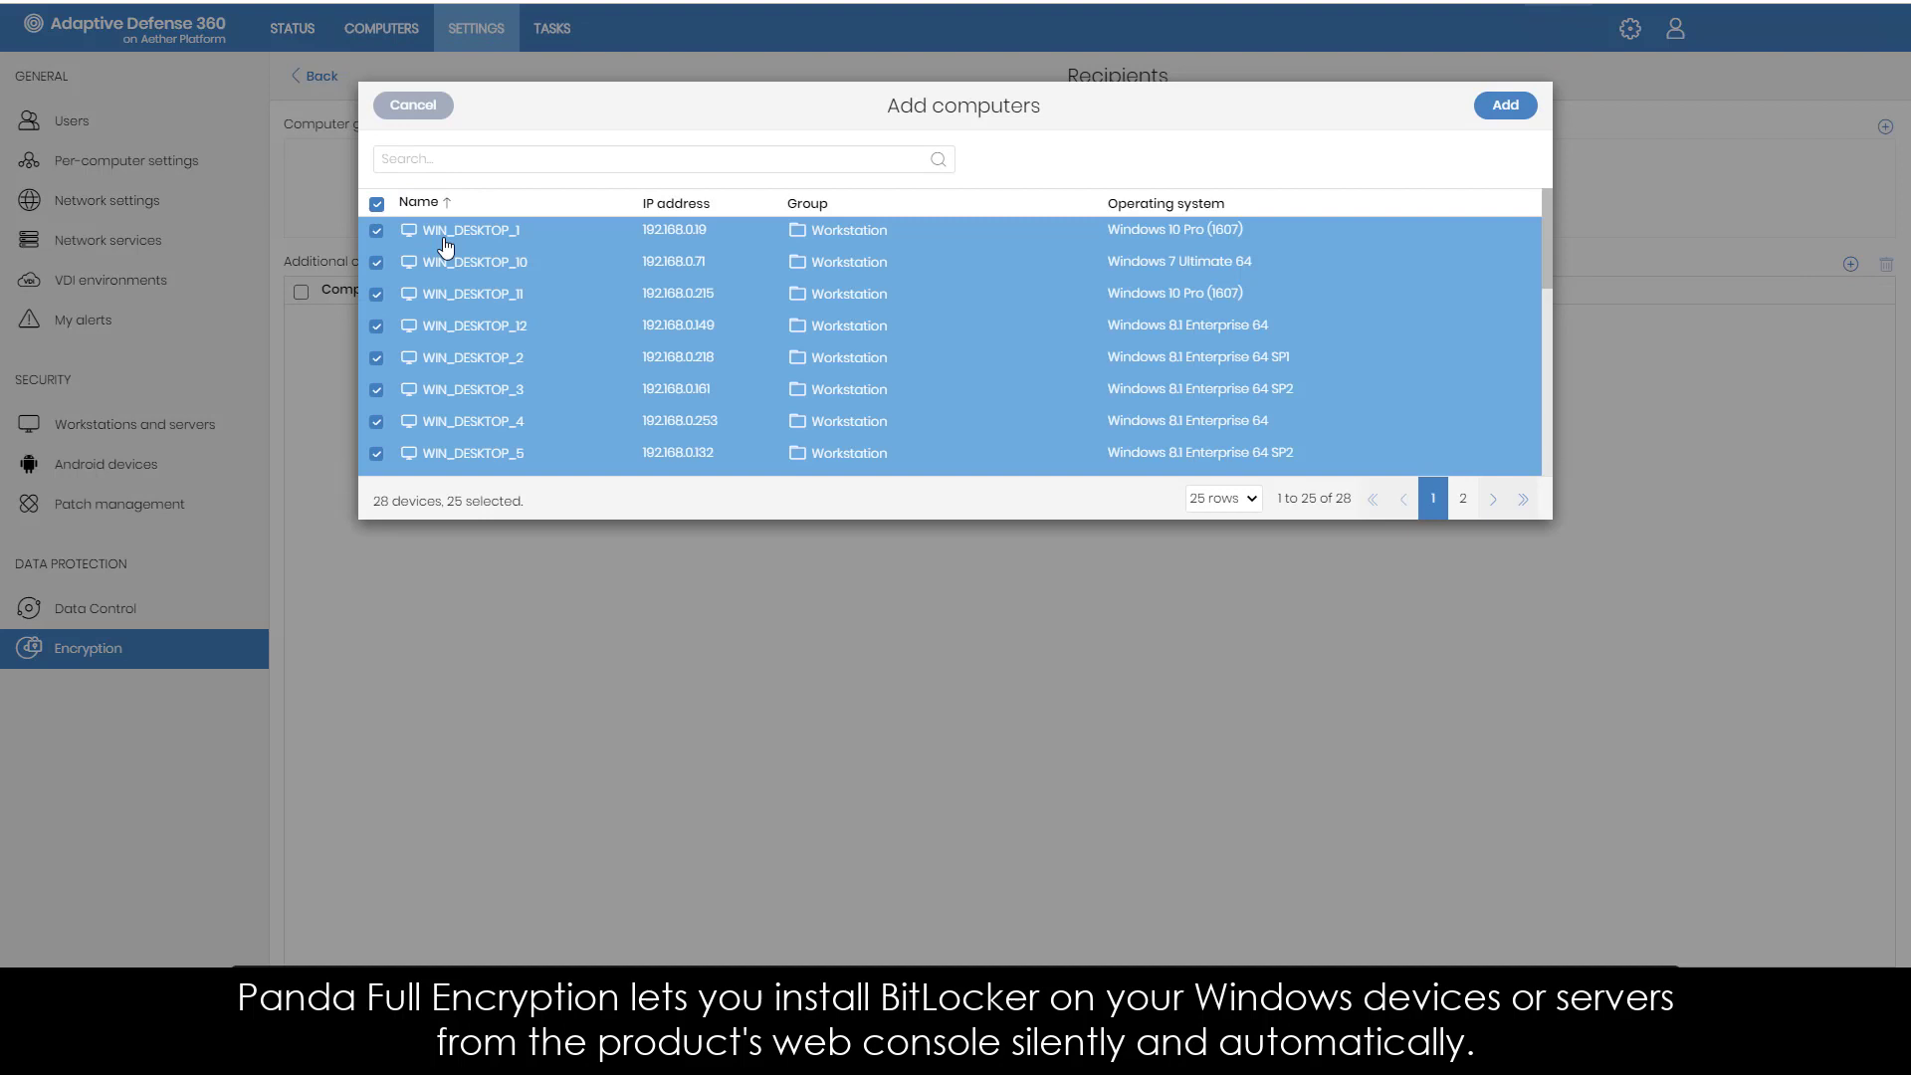
scroll(617, 329, "down", 3)
scroll(609, 324, "down", 3)
scroll(609, 324, "up", 2)
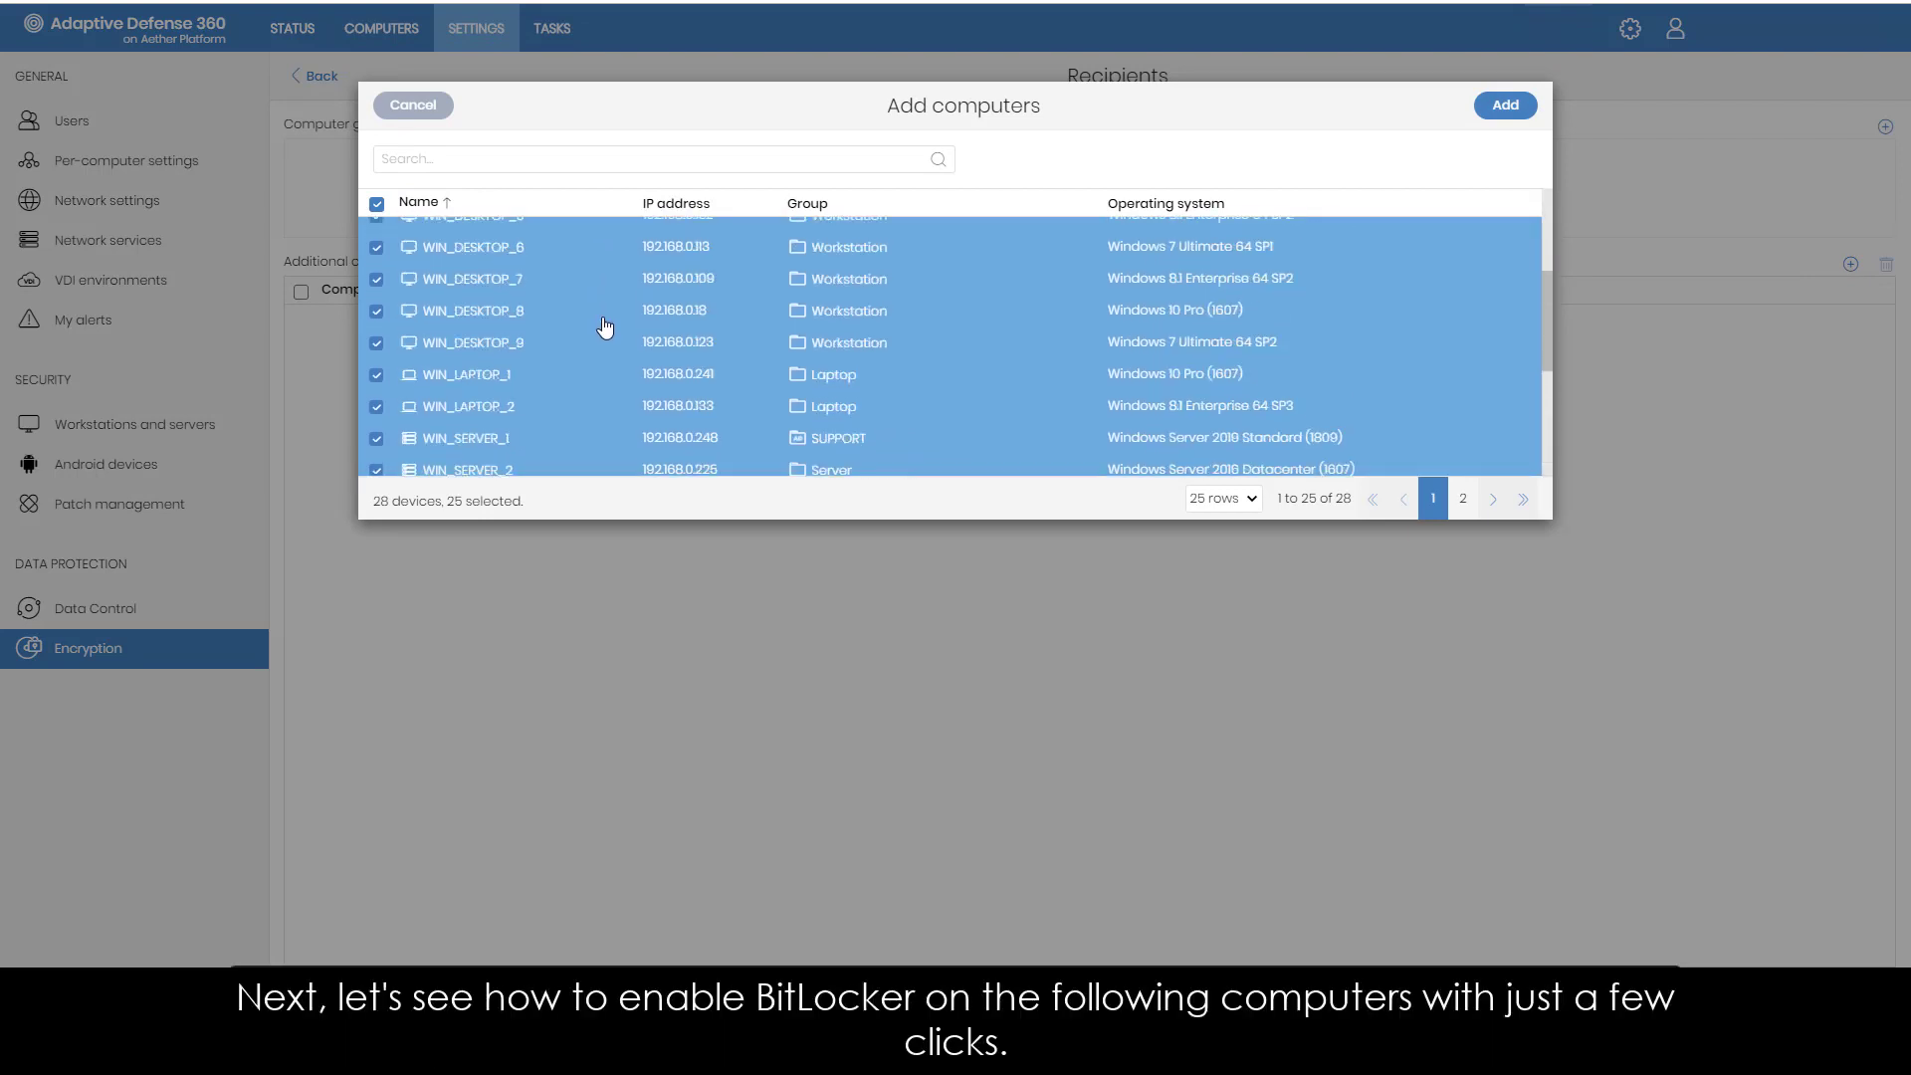
scroll(609, 323, "up", 2)
scroll(609, 323, "up", 2)
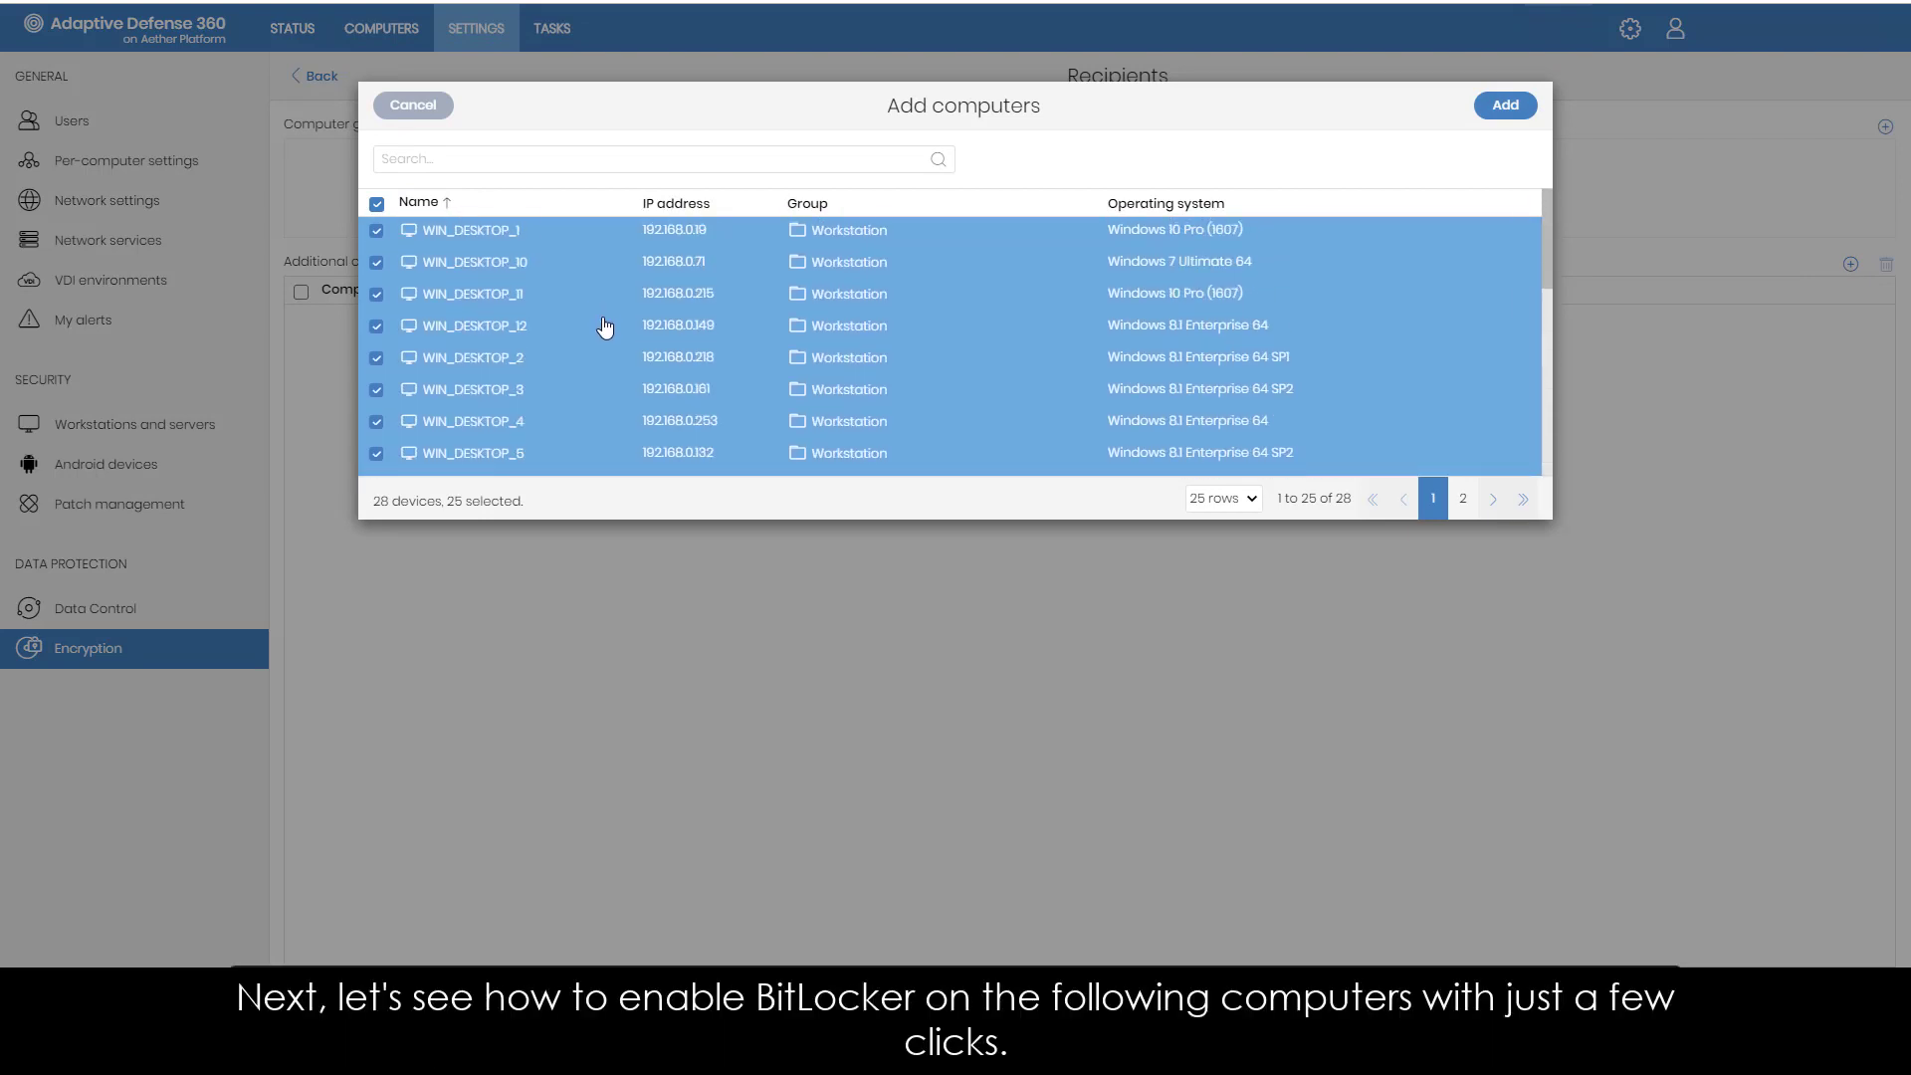
left_click(1505, 105)
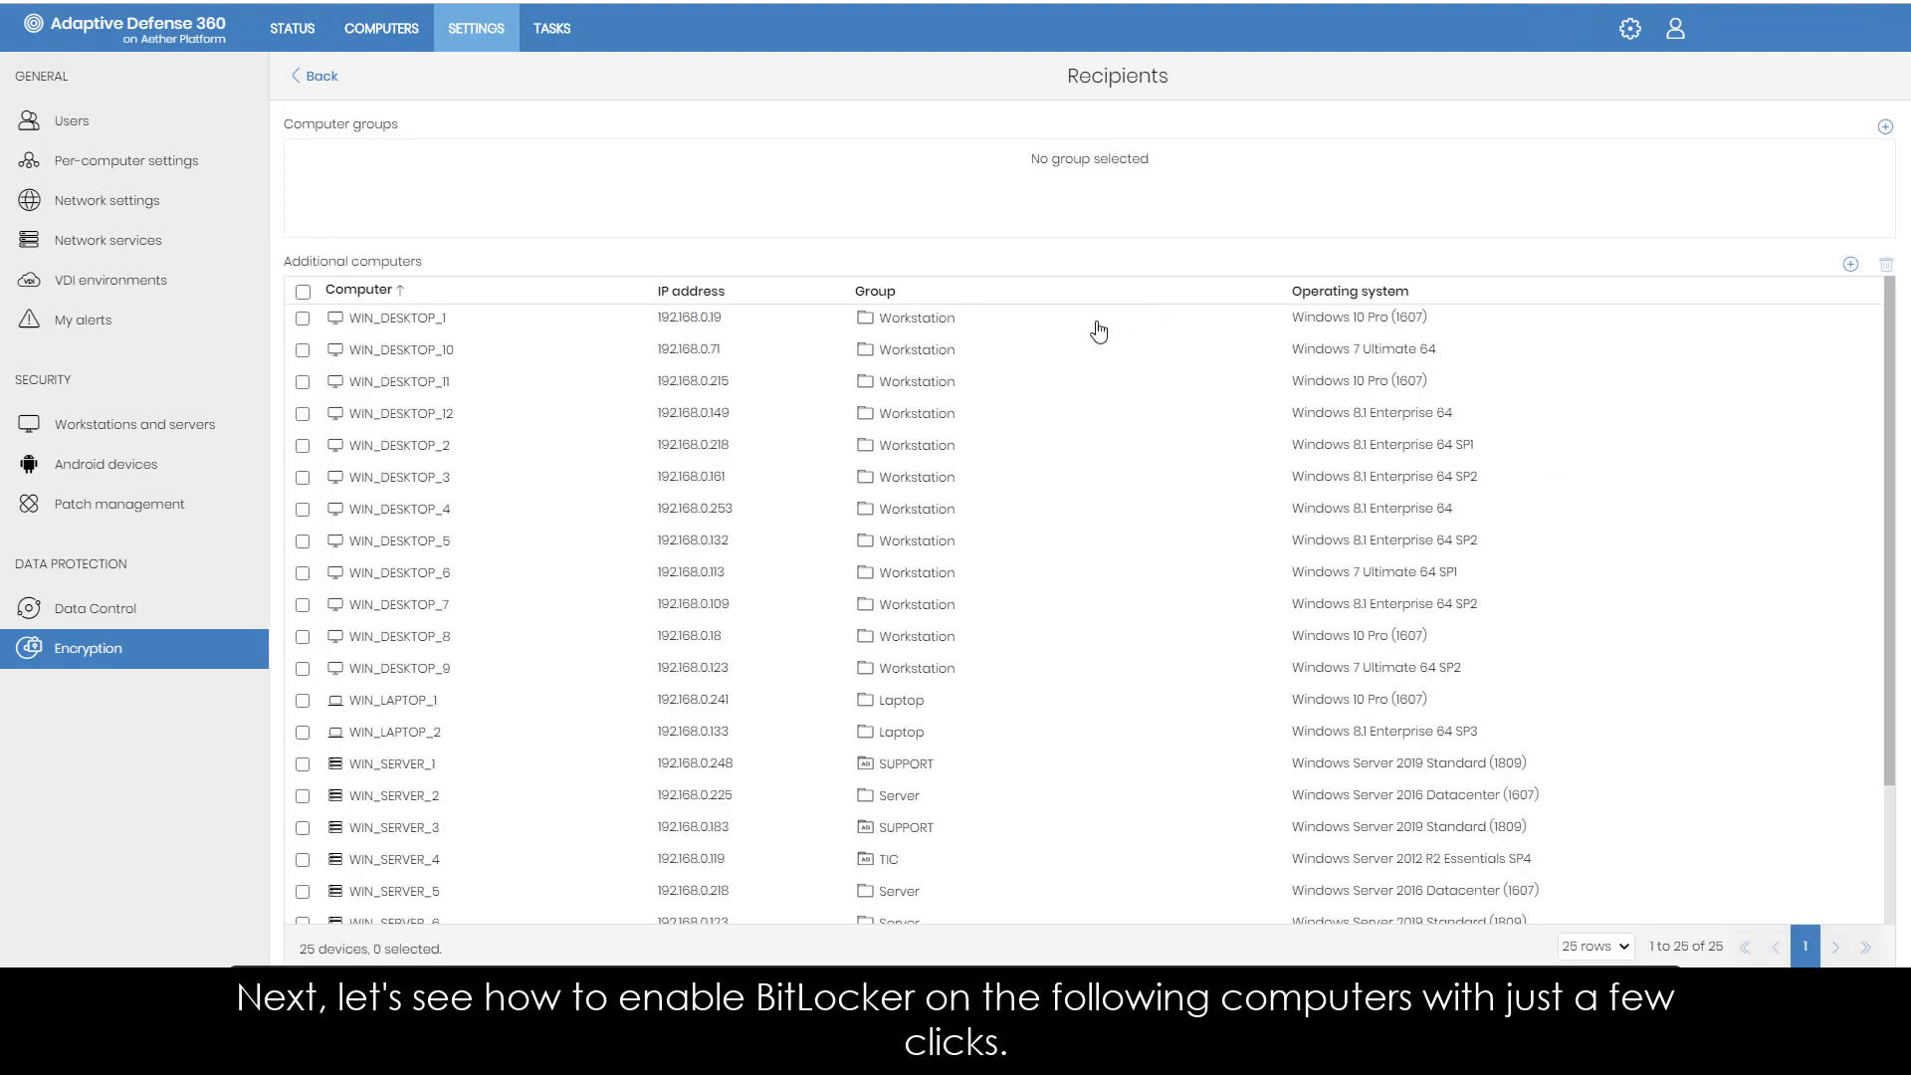
left_click(325, 78)
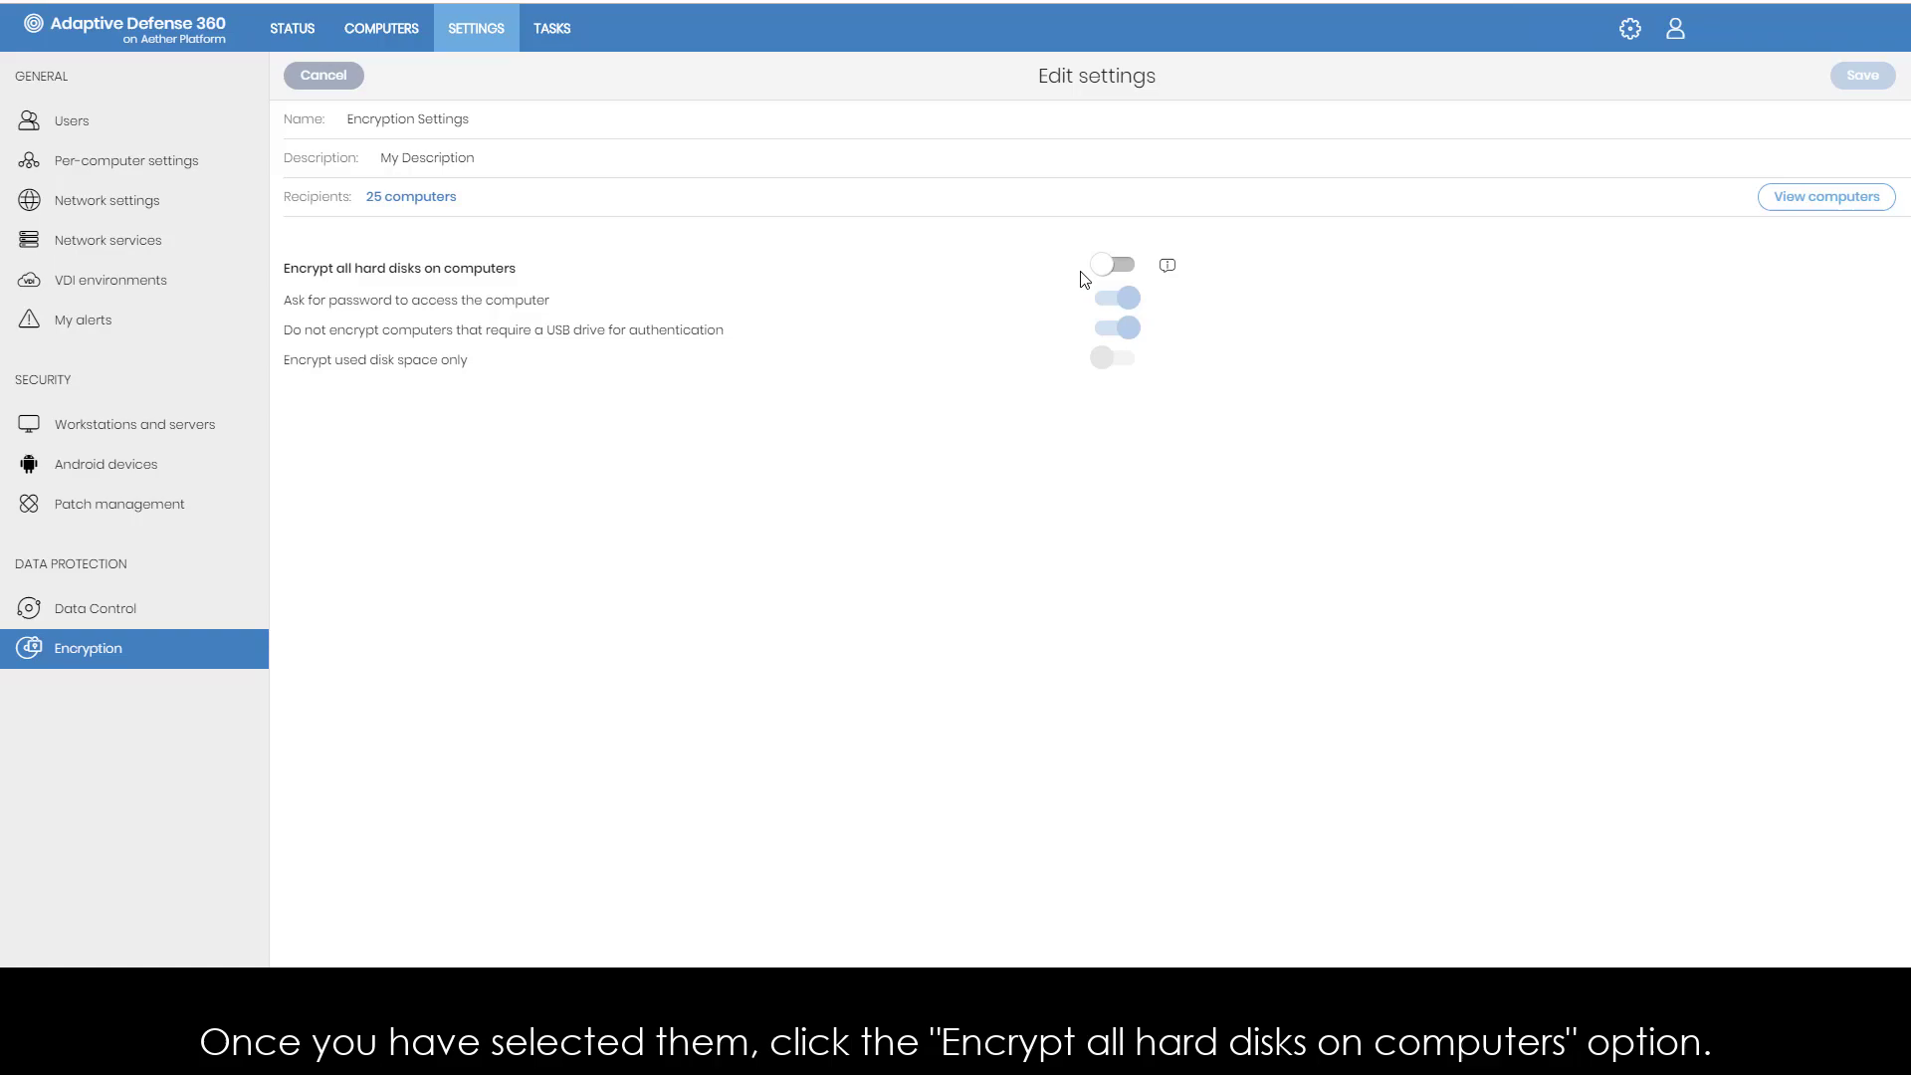
- Enable 'Encrypt all hard disks on computers' in the policy and save it
left_click(1107, 265)
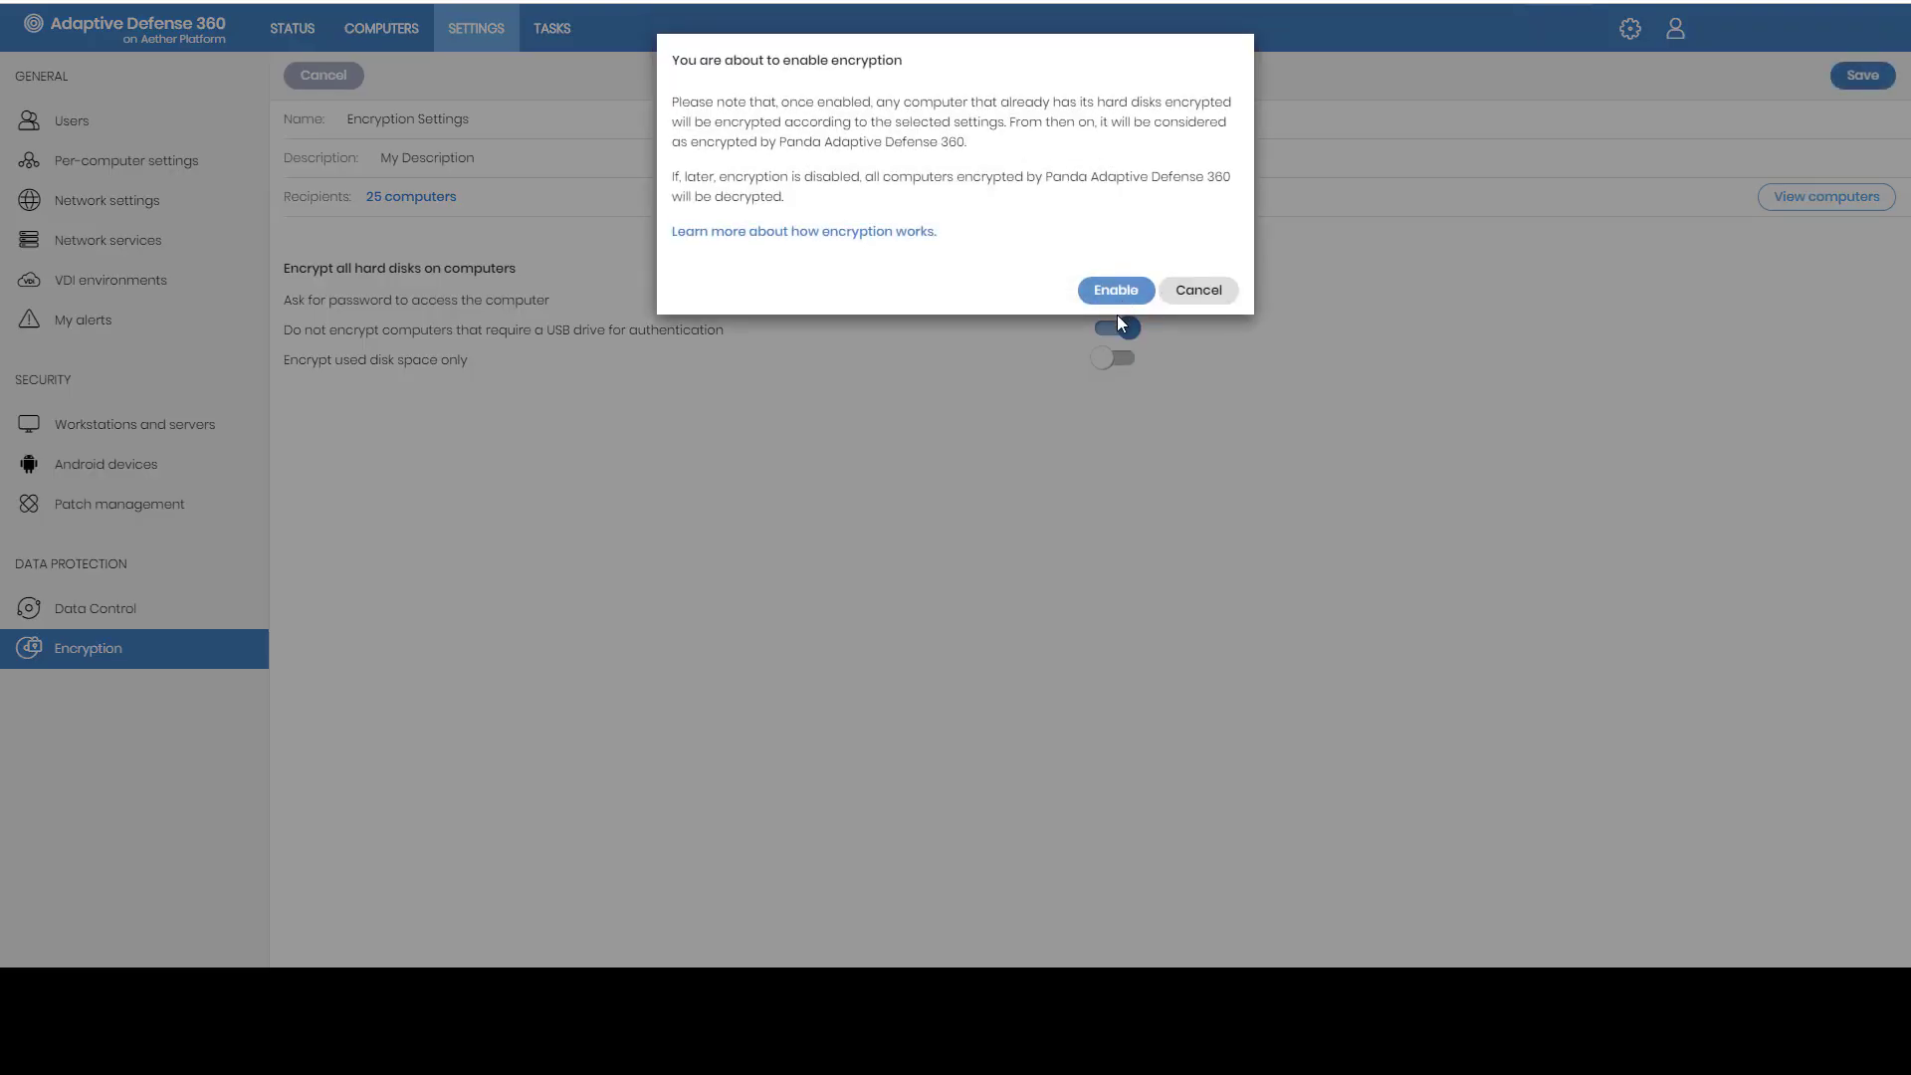
left_click(1119, 294)
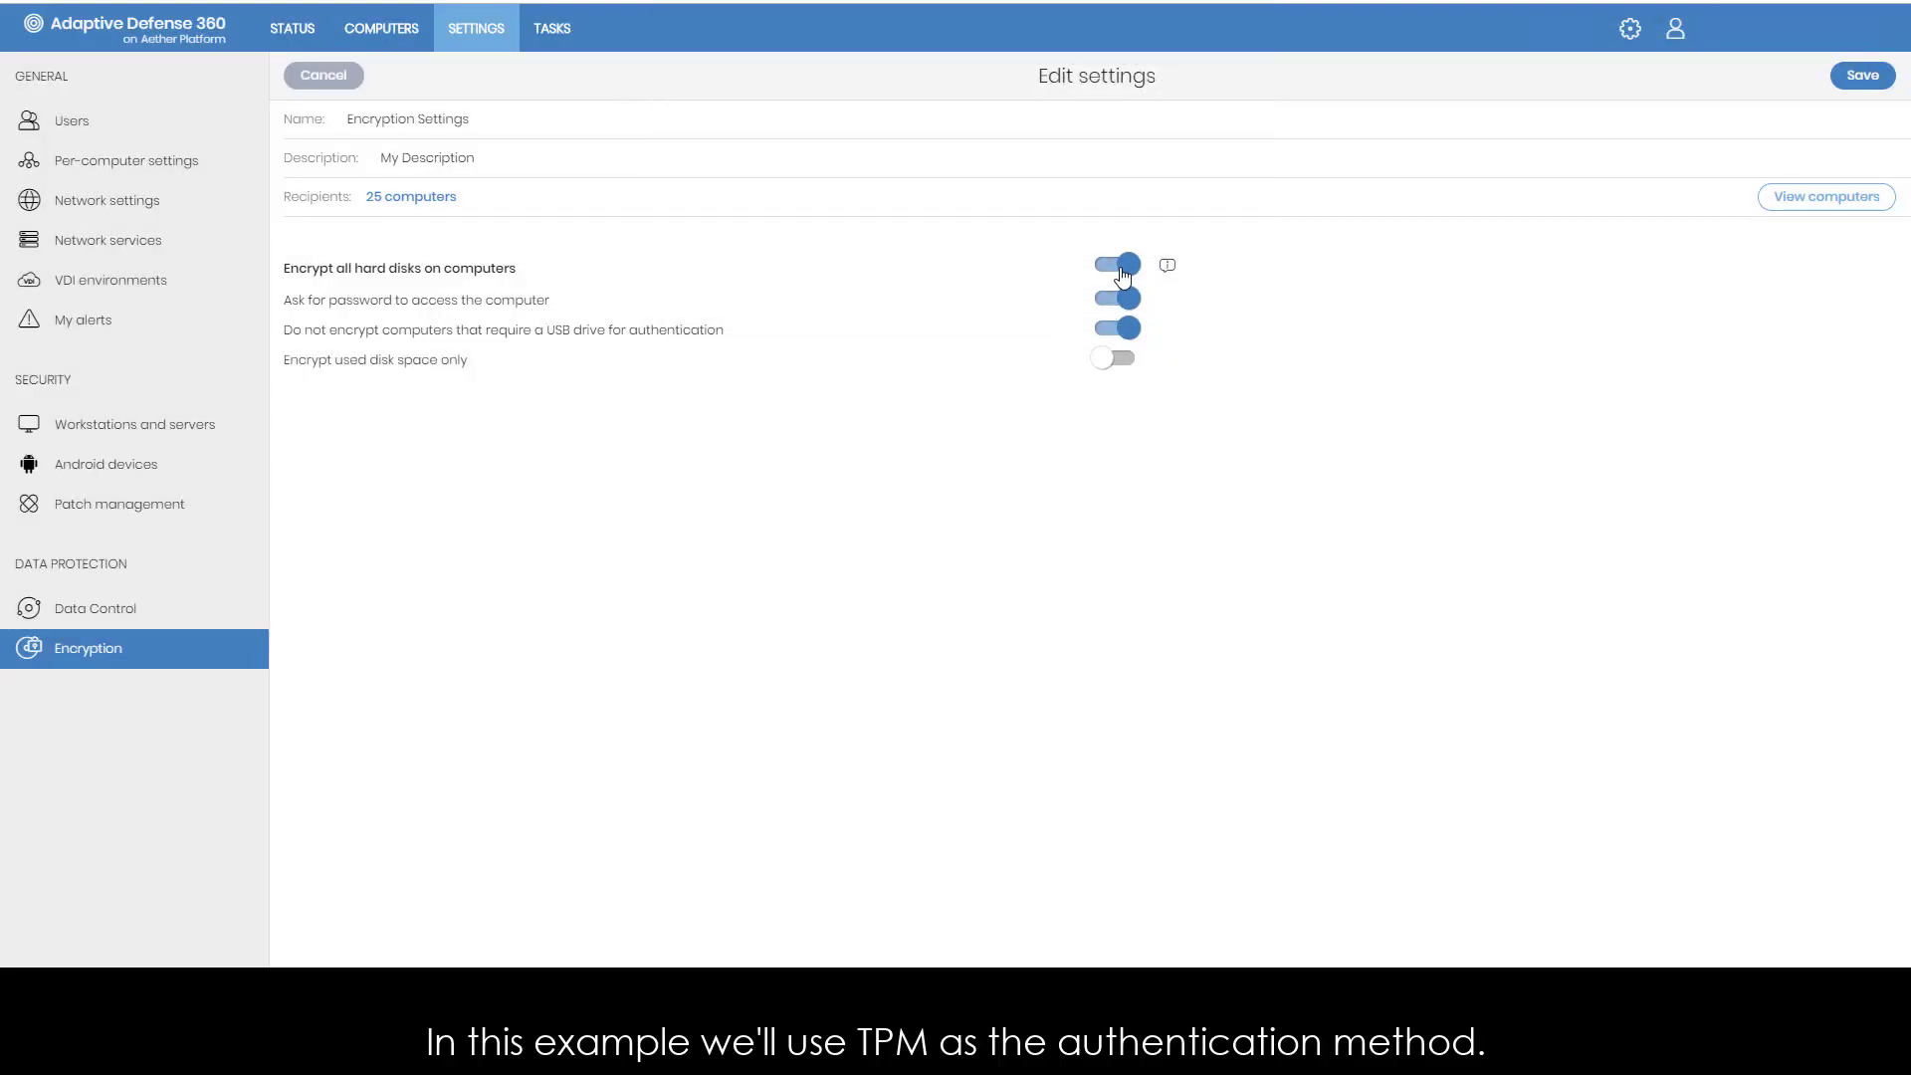
left_click(1862, 78)
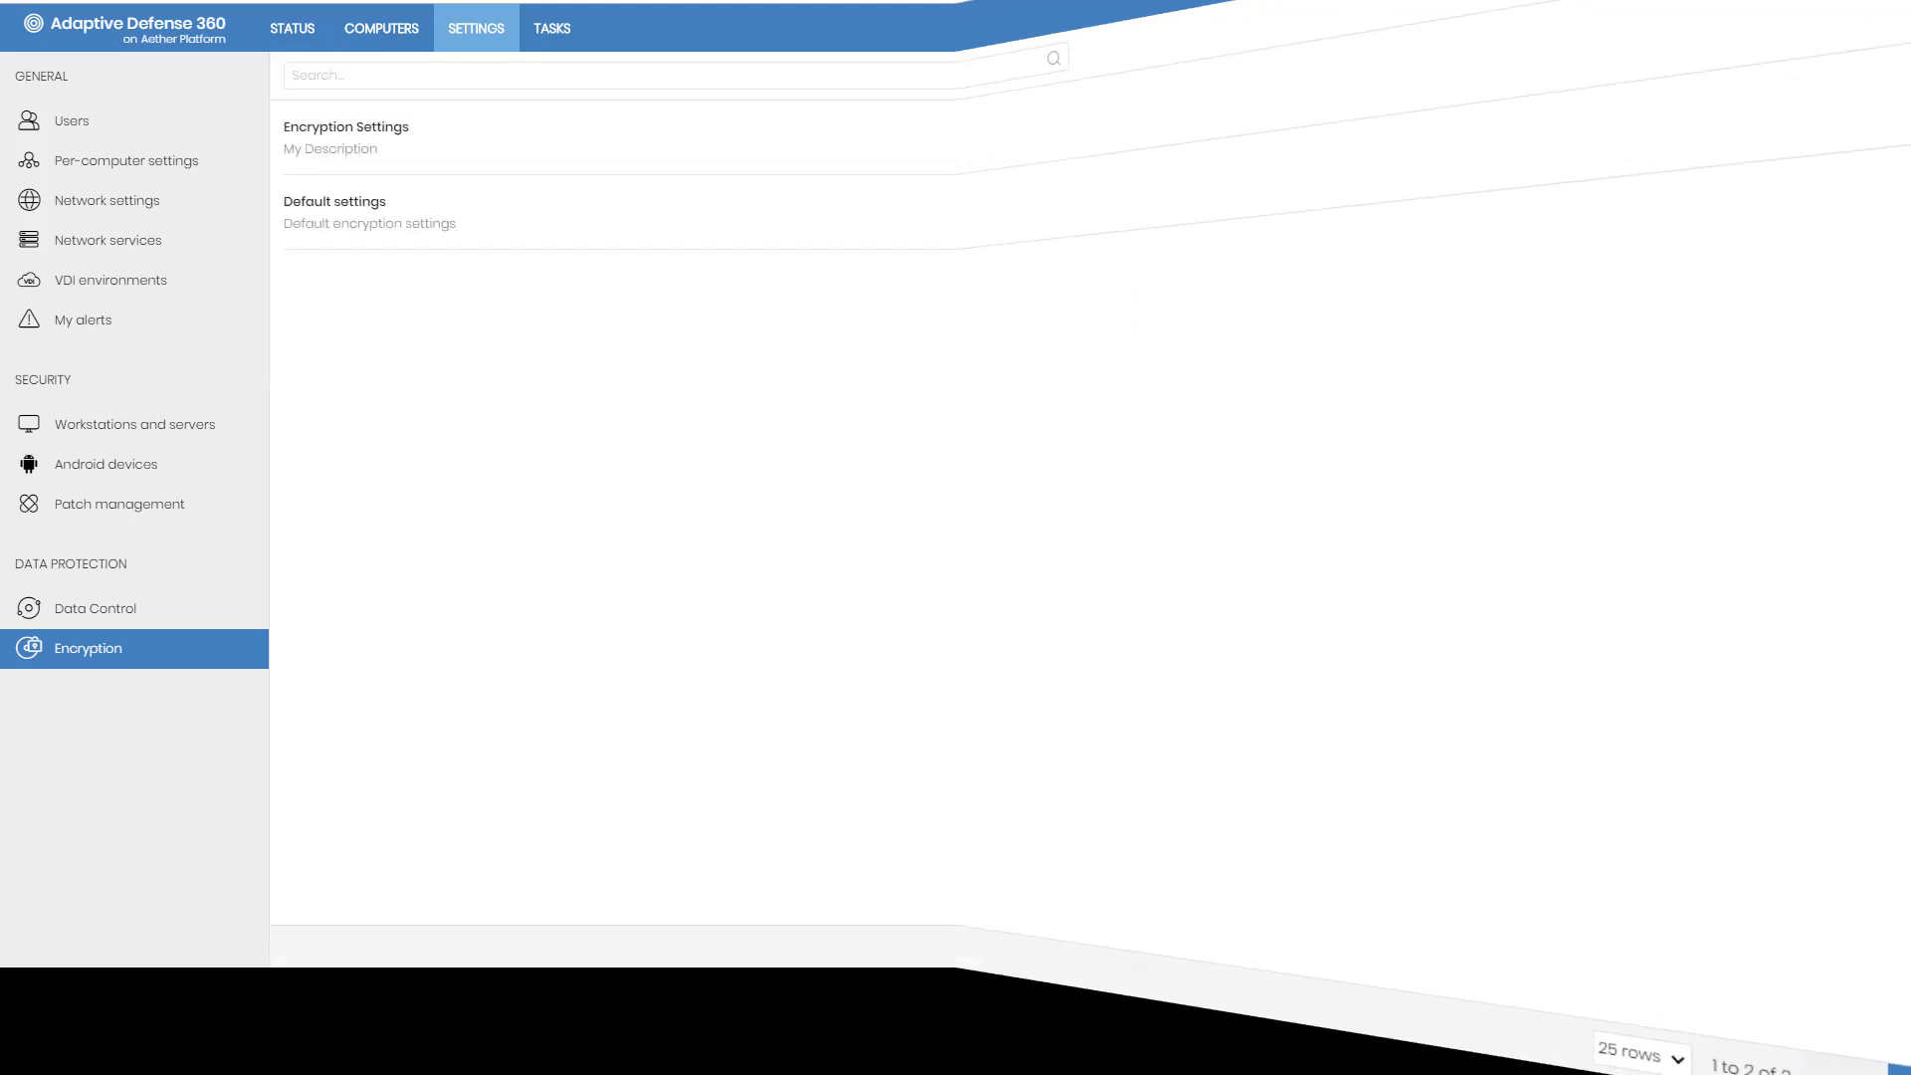
scroll(953, 420, "down", 5)
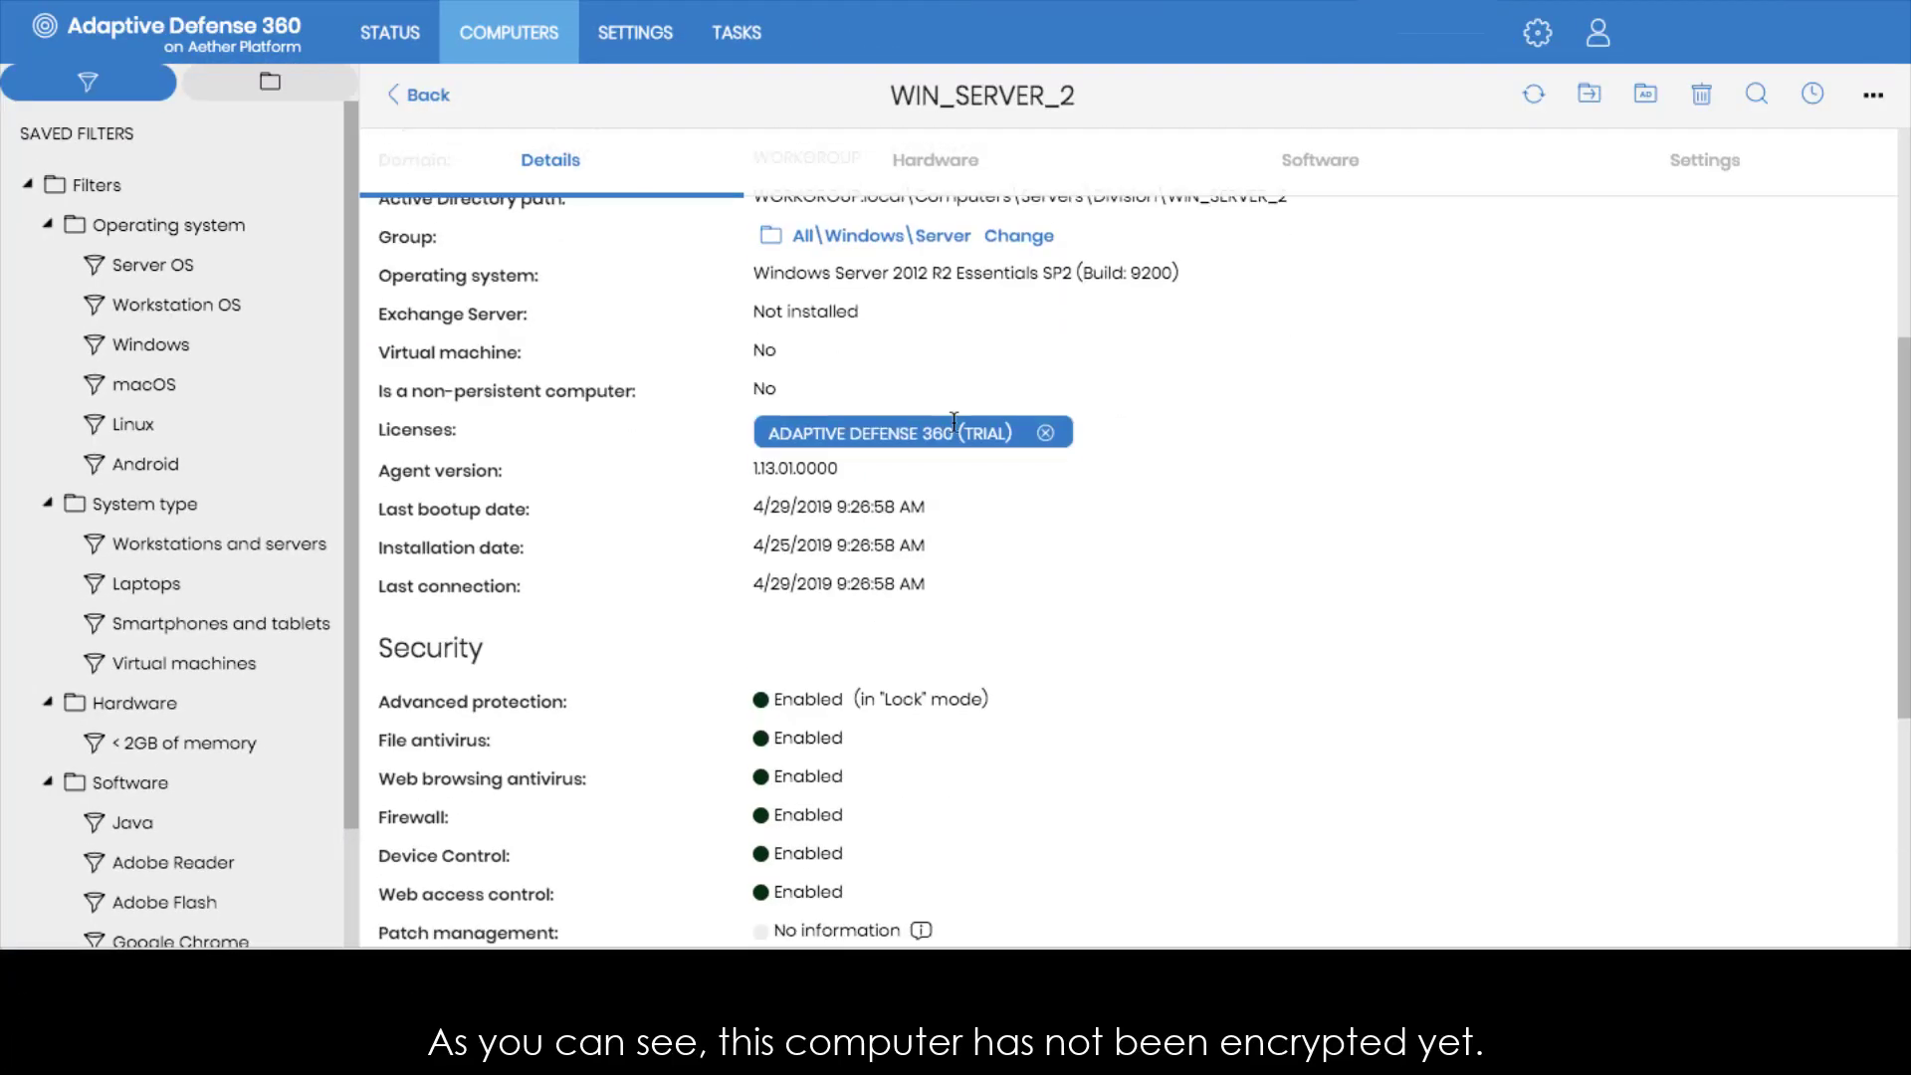
scroll(953, 420, "down", 5)
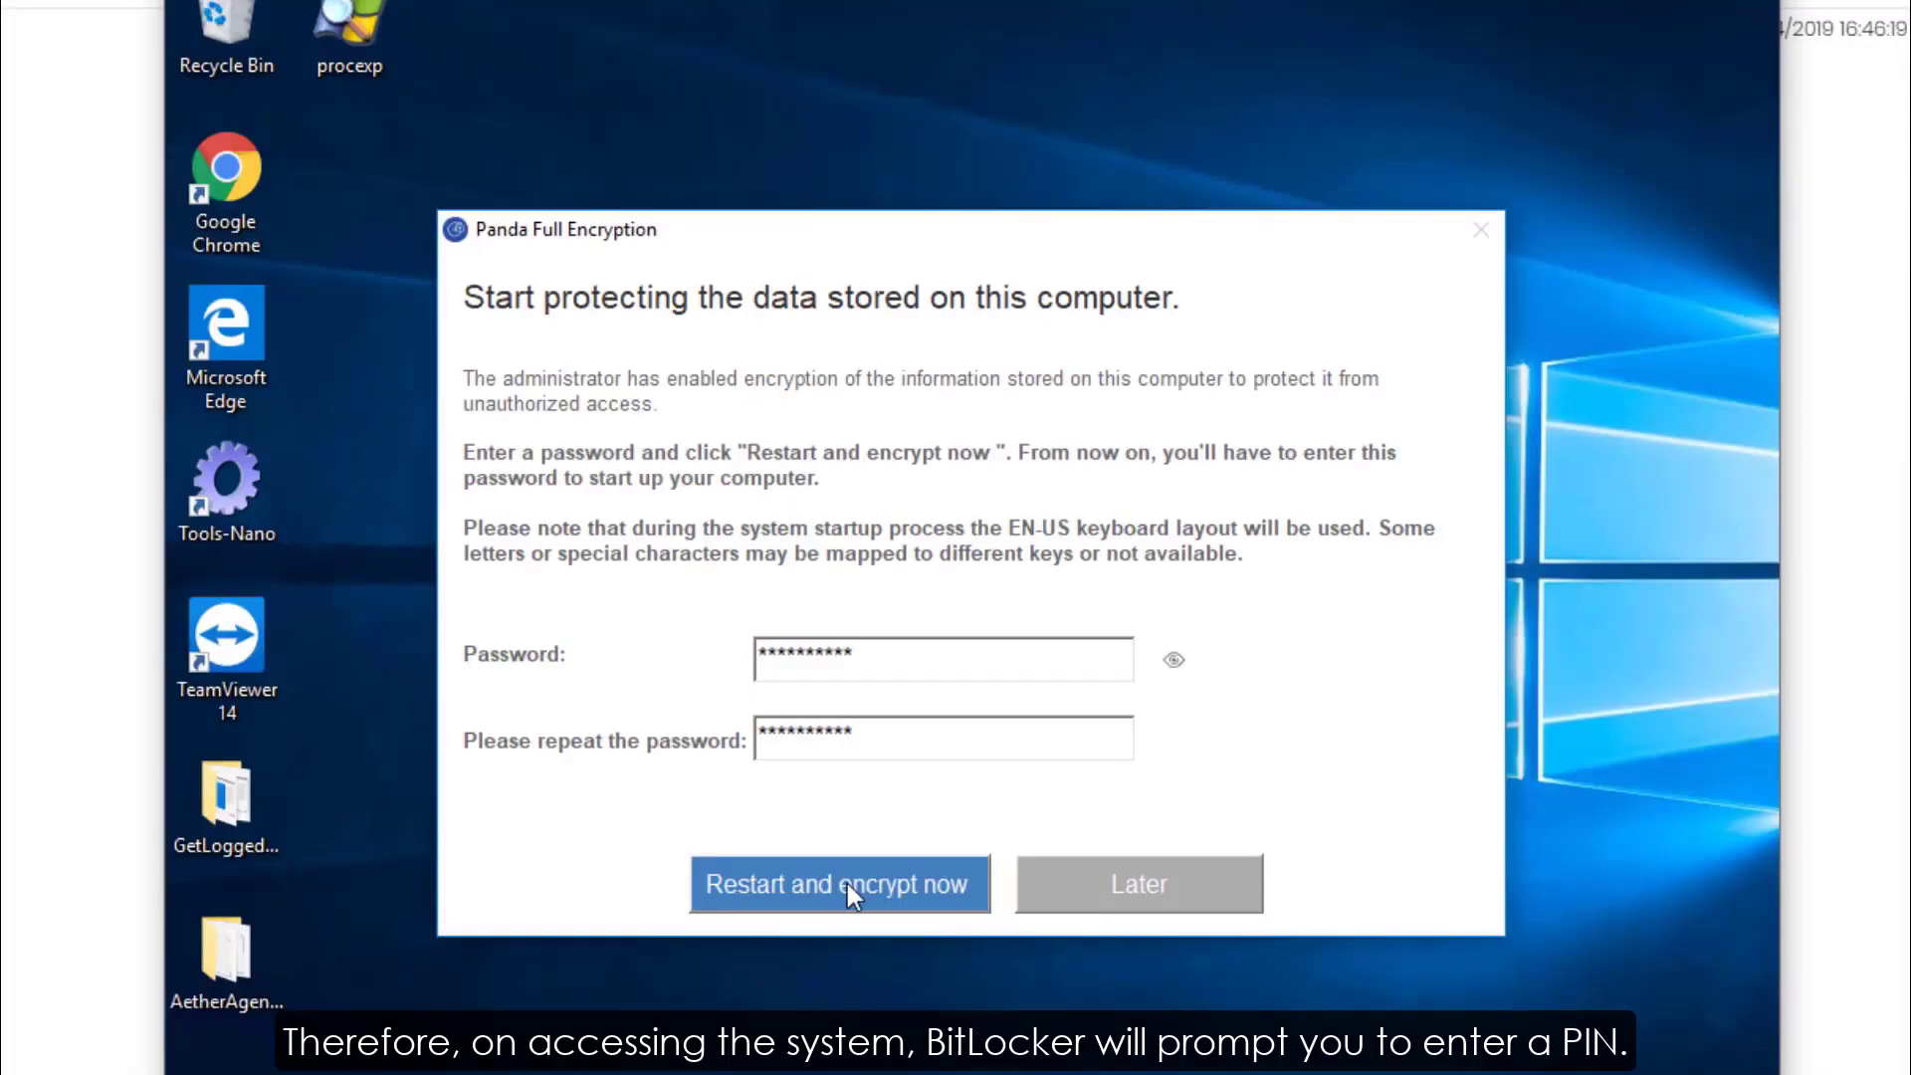
- Restart the client and unlock its BitLocker drive with the password at startup
left_click(846, 884)
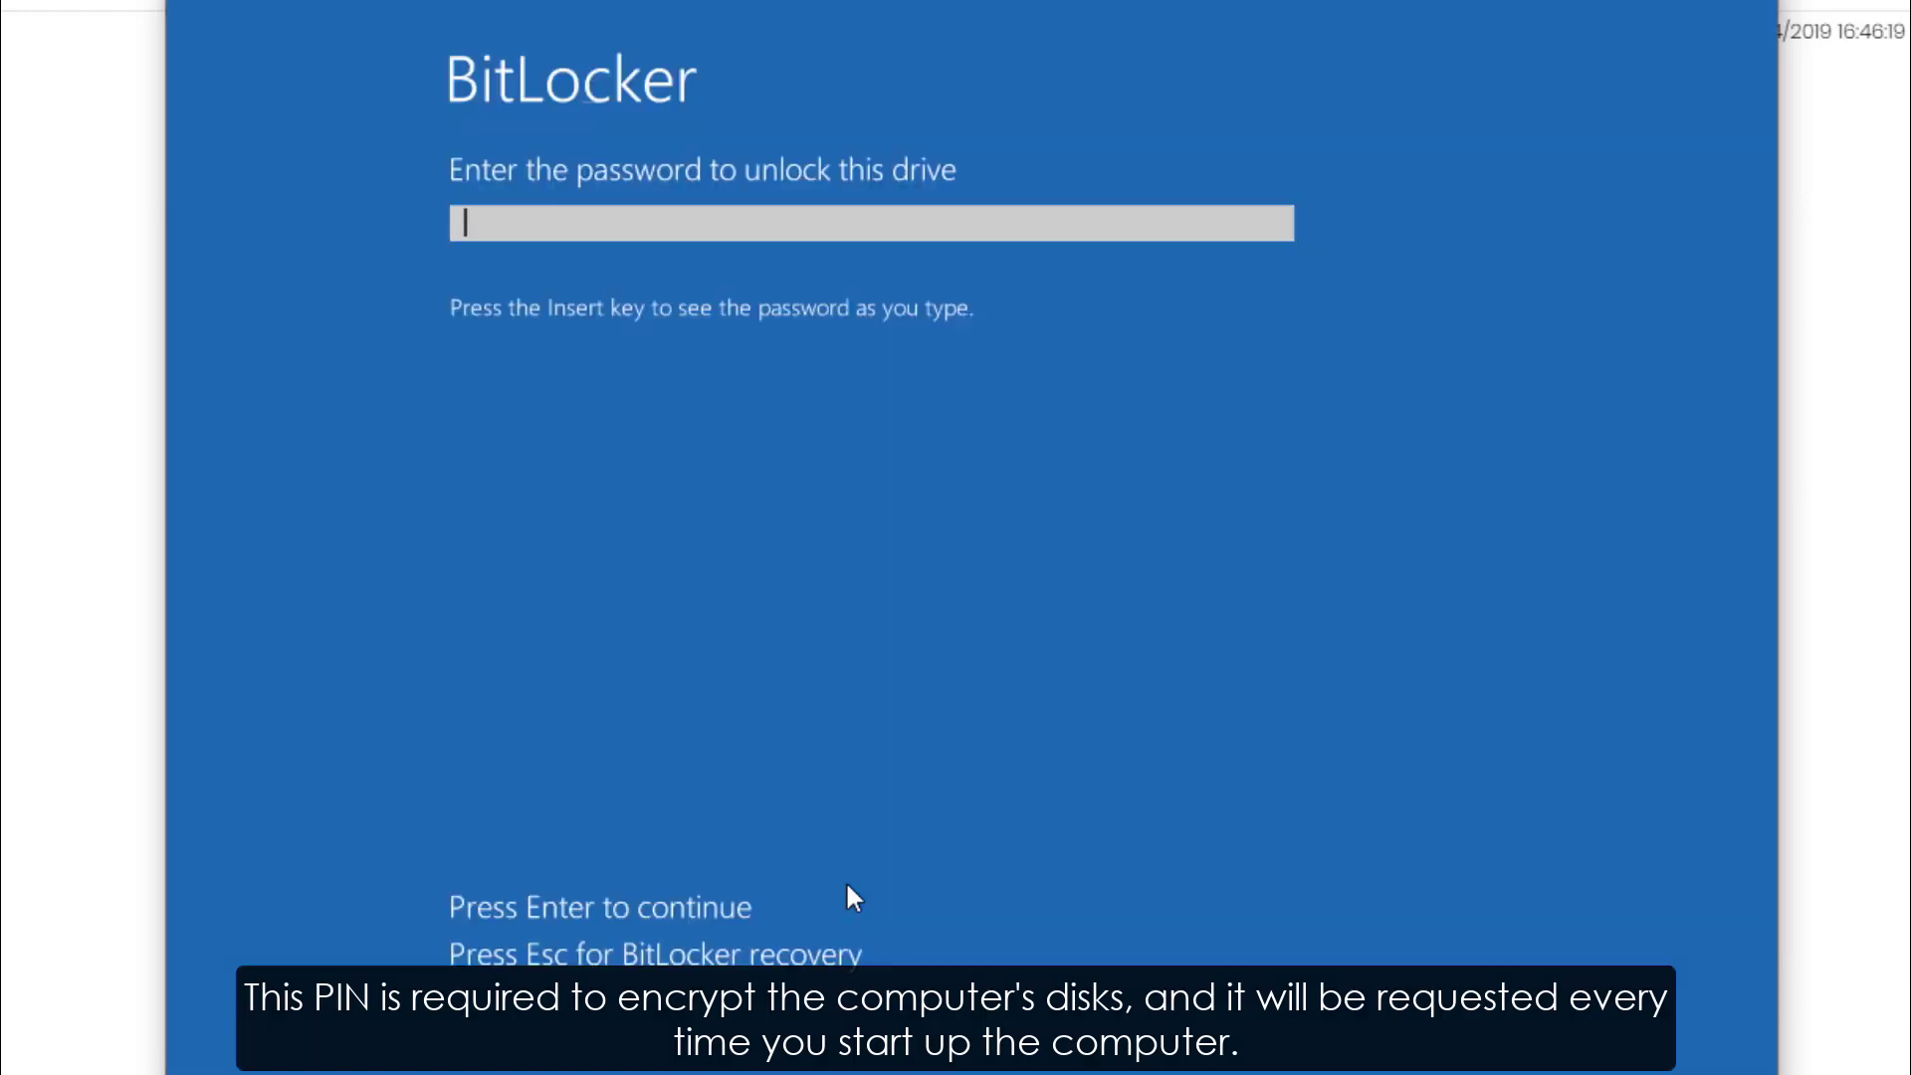
type("***")
type("*******")
key("Return")
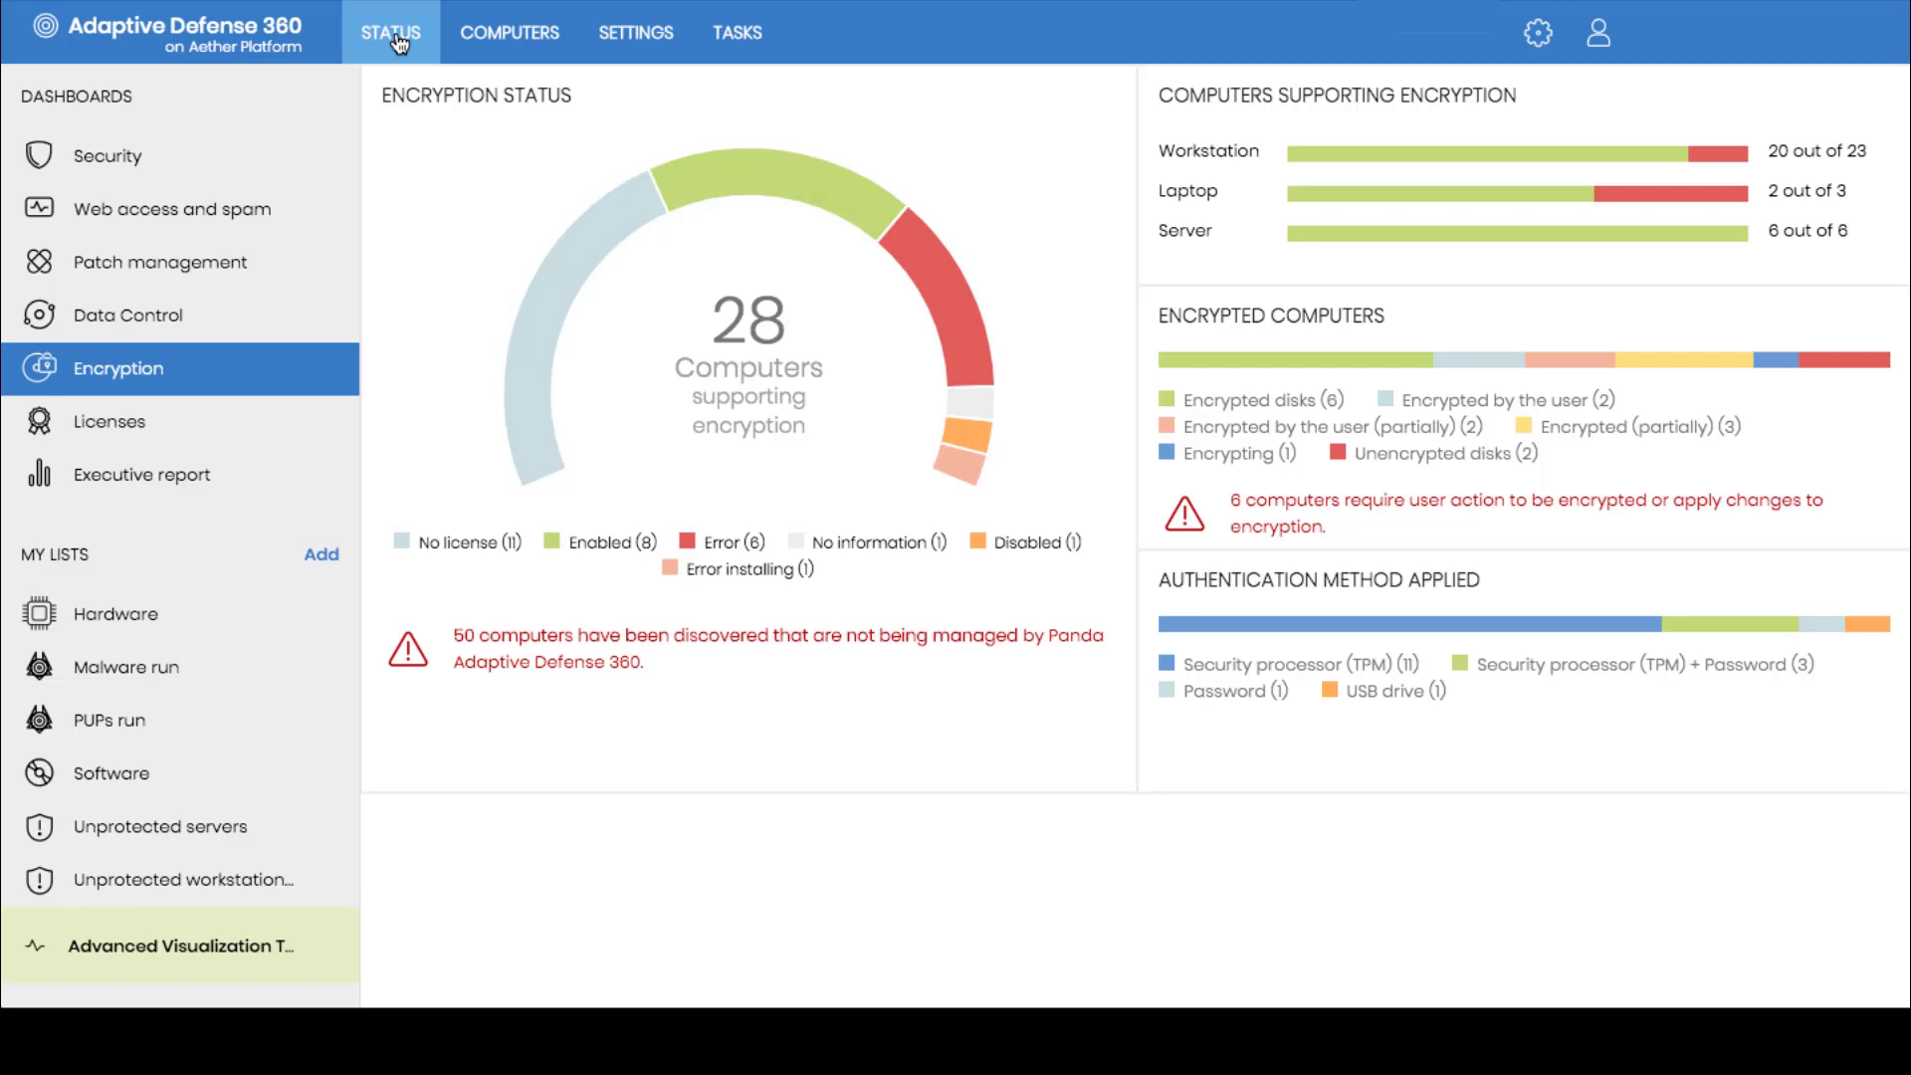
- List encryption-enabled computers and view WIN_LAPTOP_1's encrypted disks and TPM authentication
left_click(797, 179)
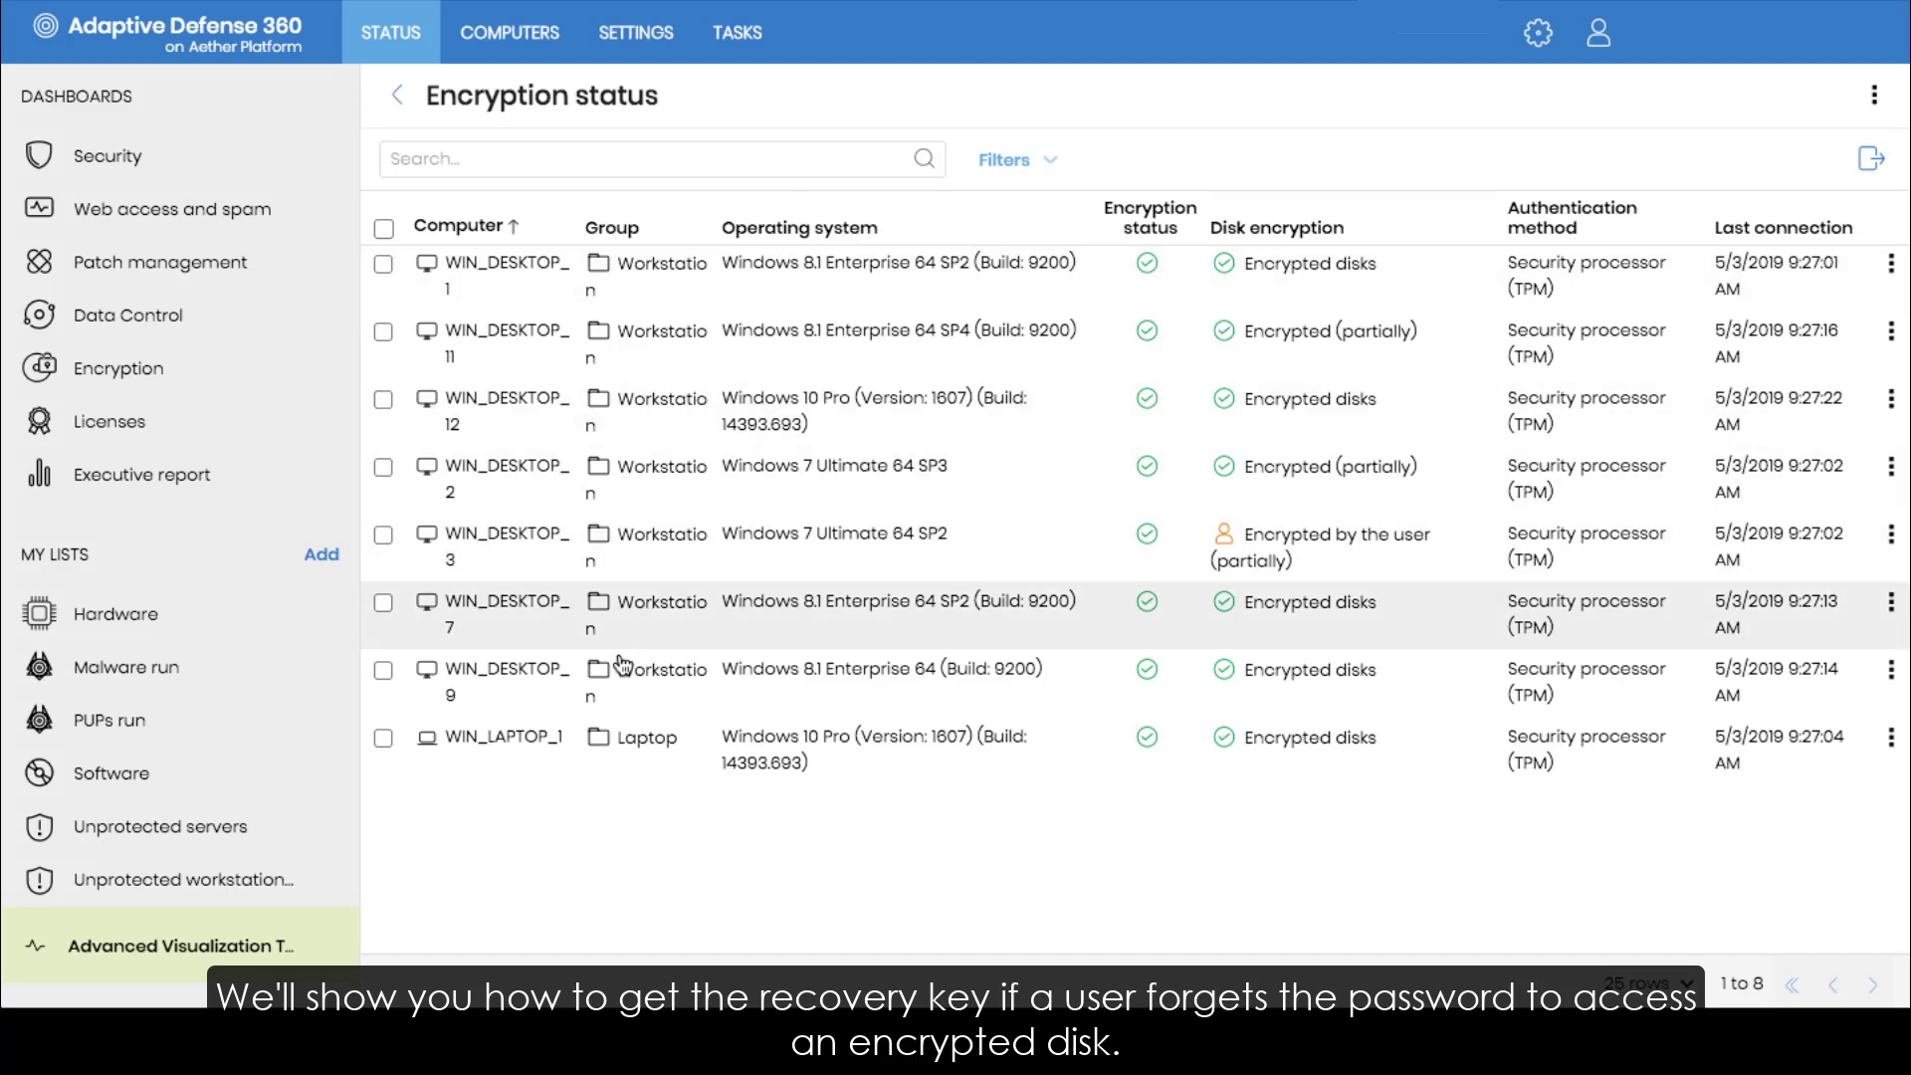
left_click(594, 738)
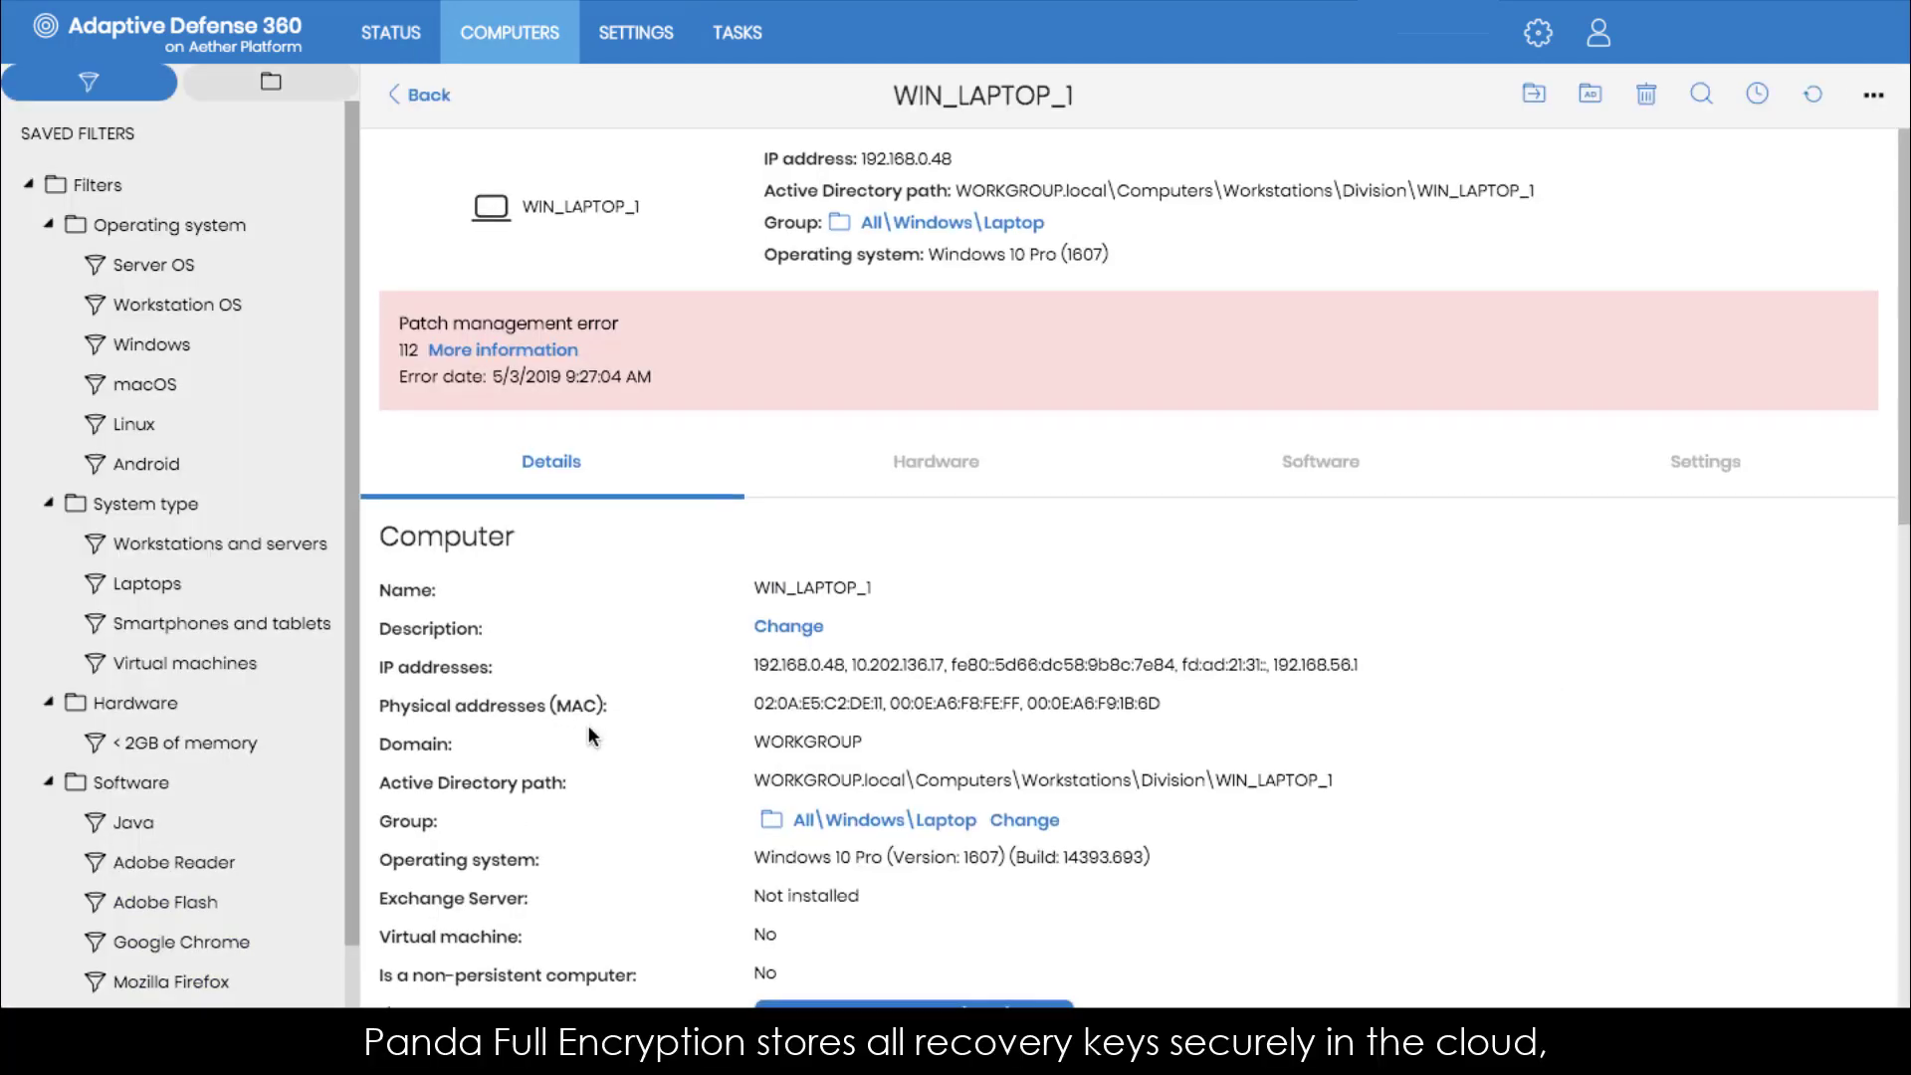
scroll(587, 725, "down", 5)
scroll(587, 724, "down", 4)
scroll(589, 728, "down", 2)
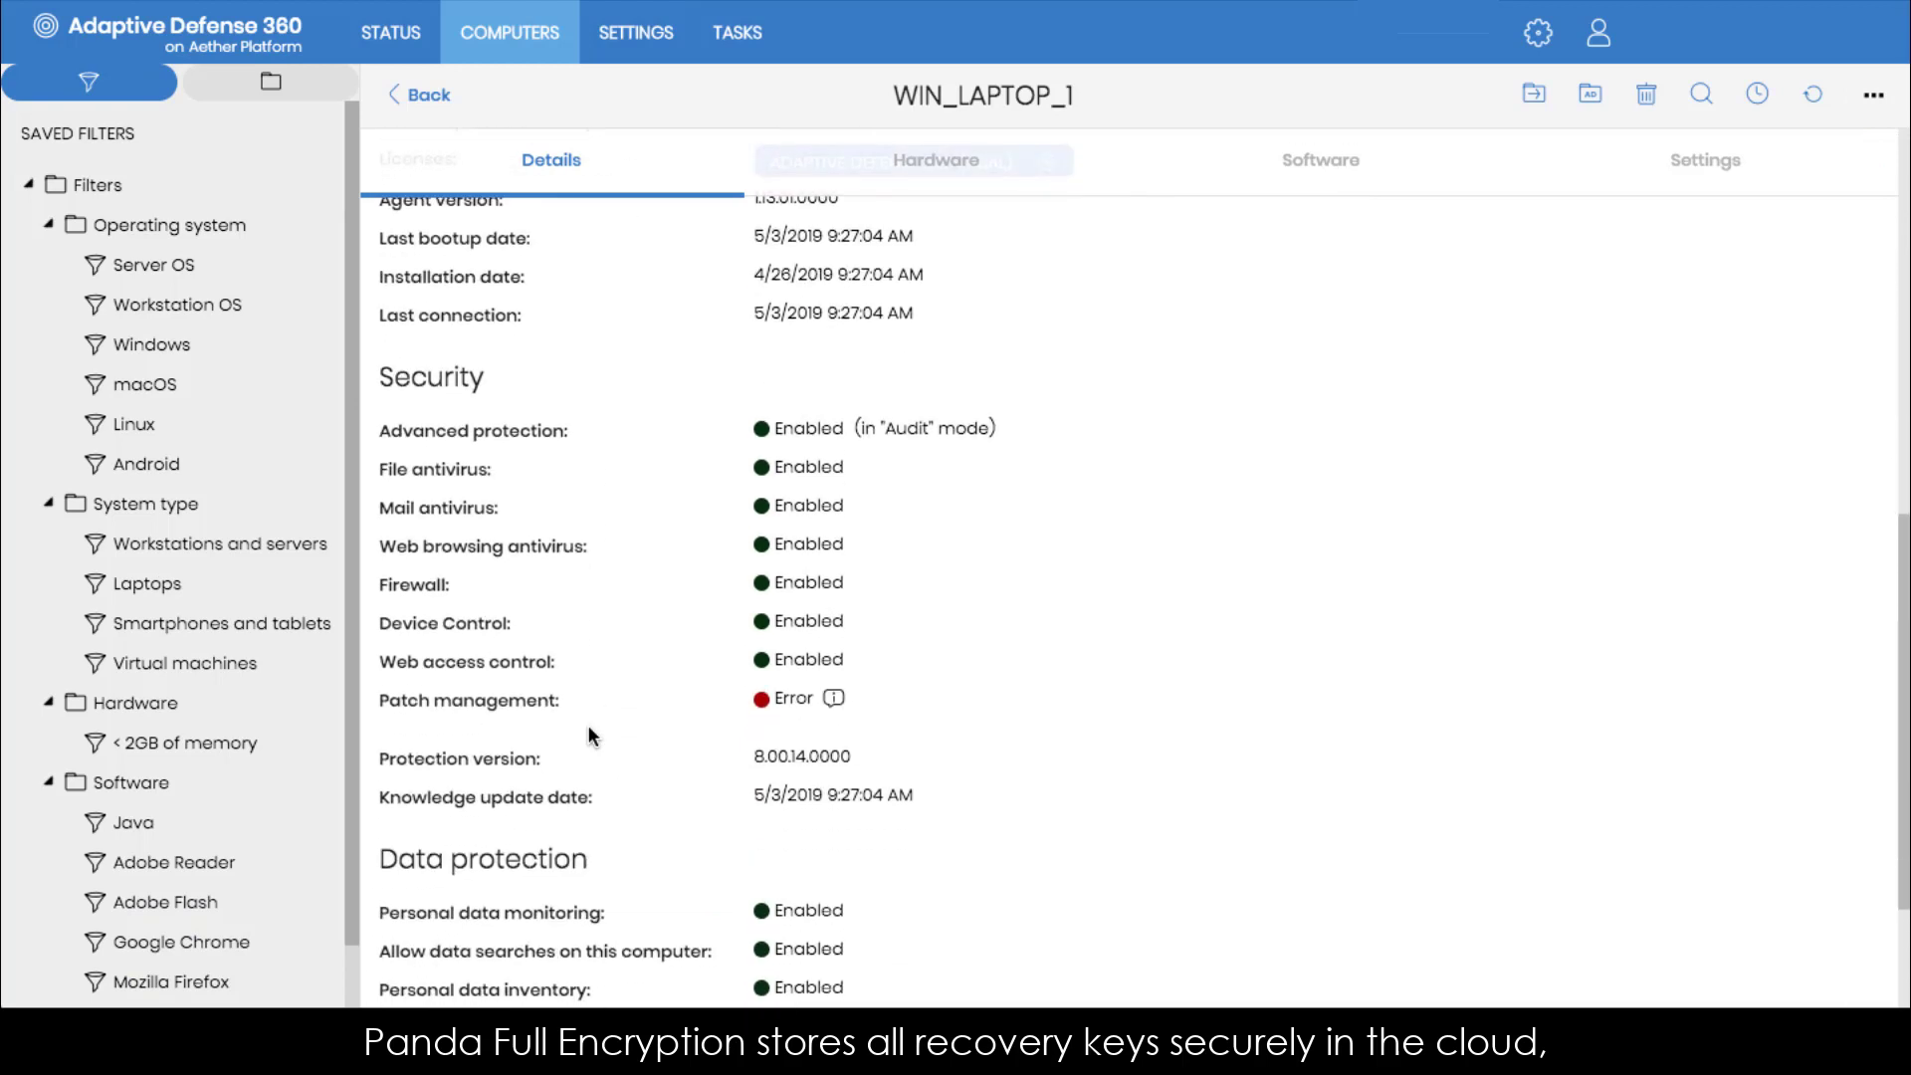
scroll(588, 728, "down", 4)
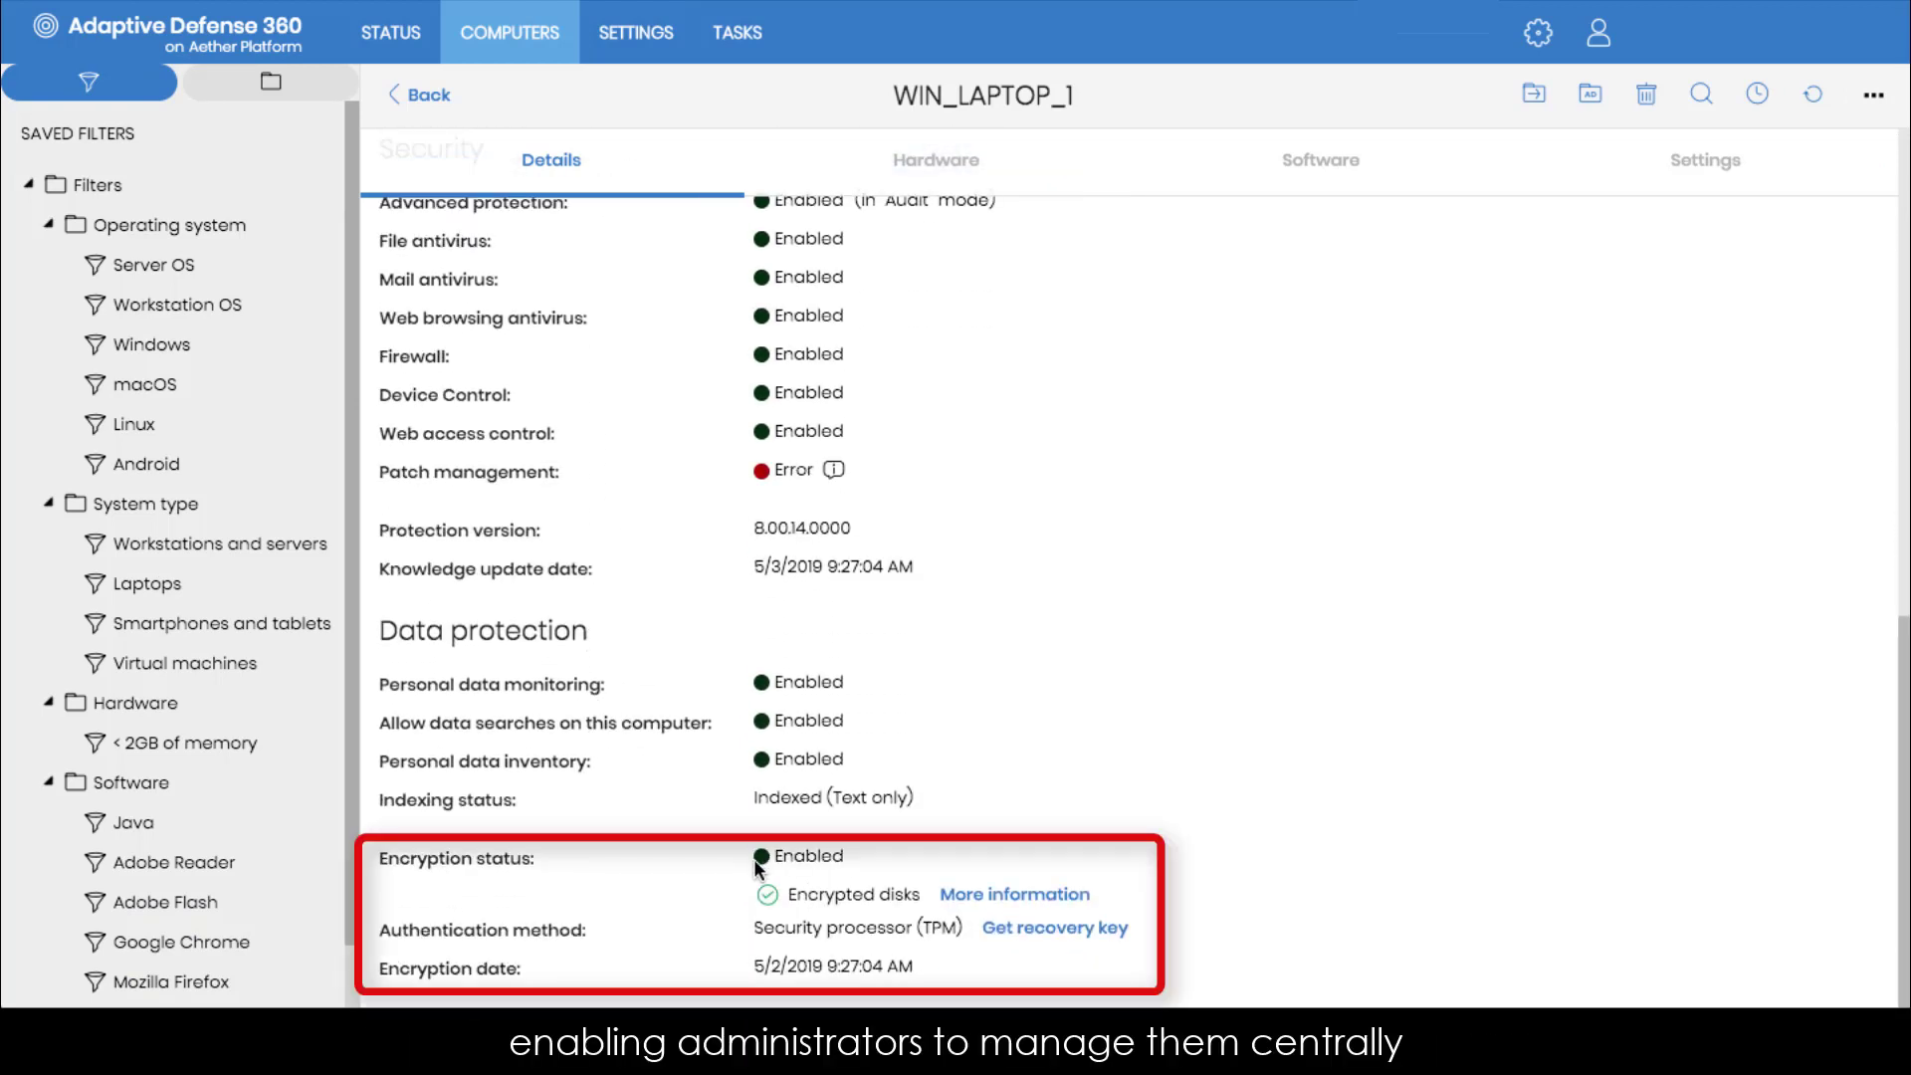
- View WIN_LAPTOP_1's recovery key for the first key ID, then return to Status
left_click(1040, 937)
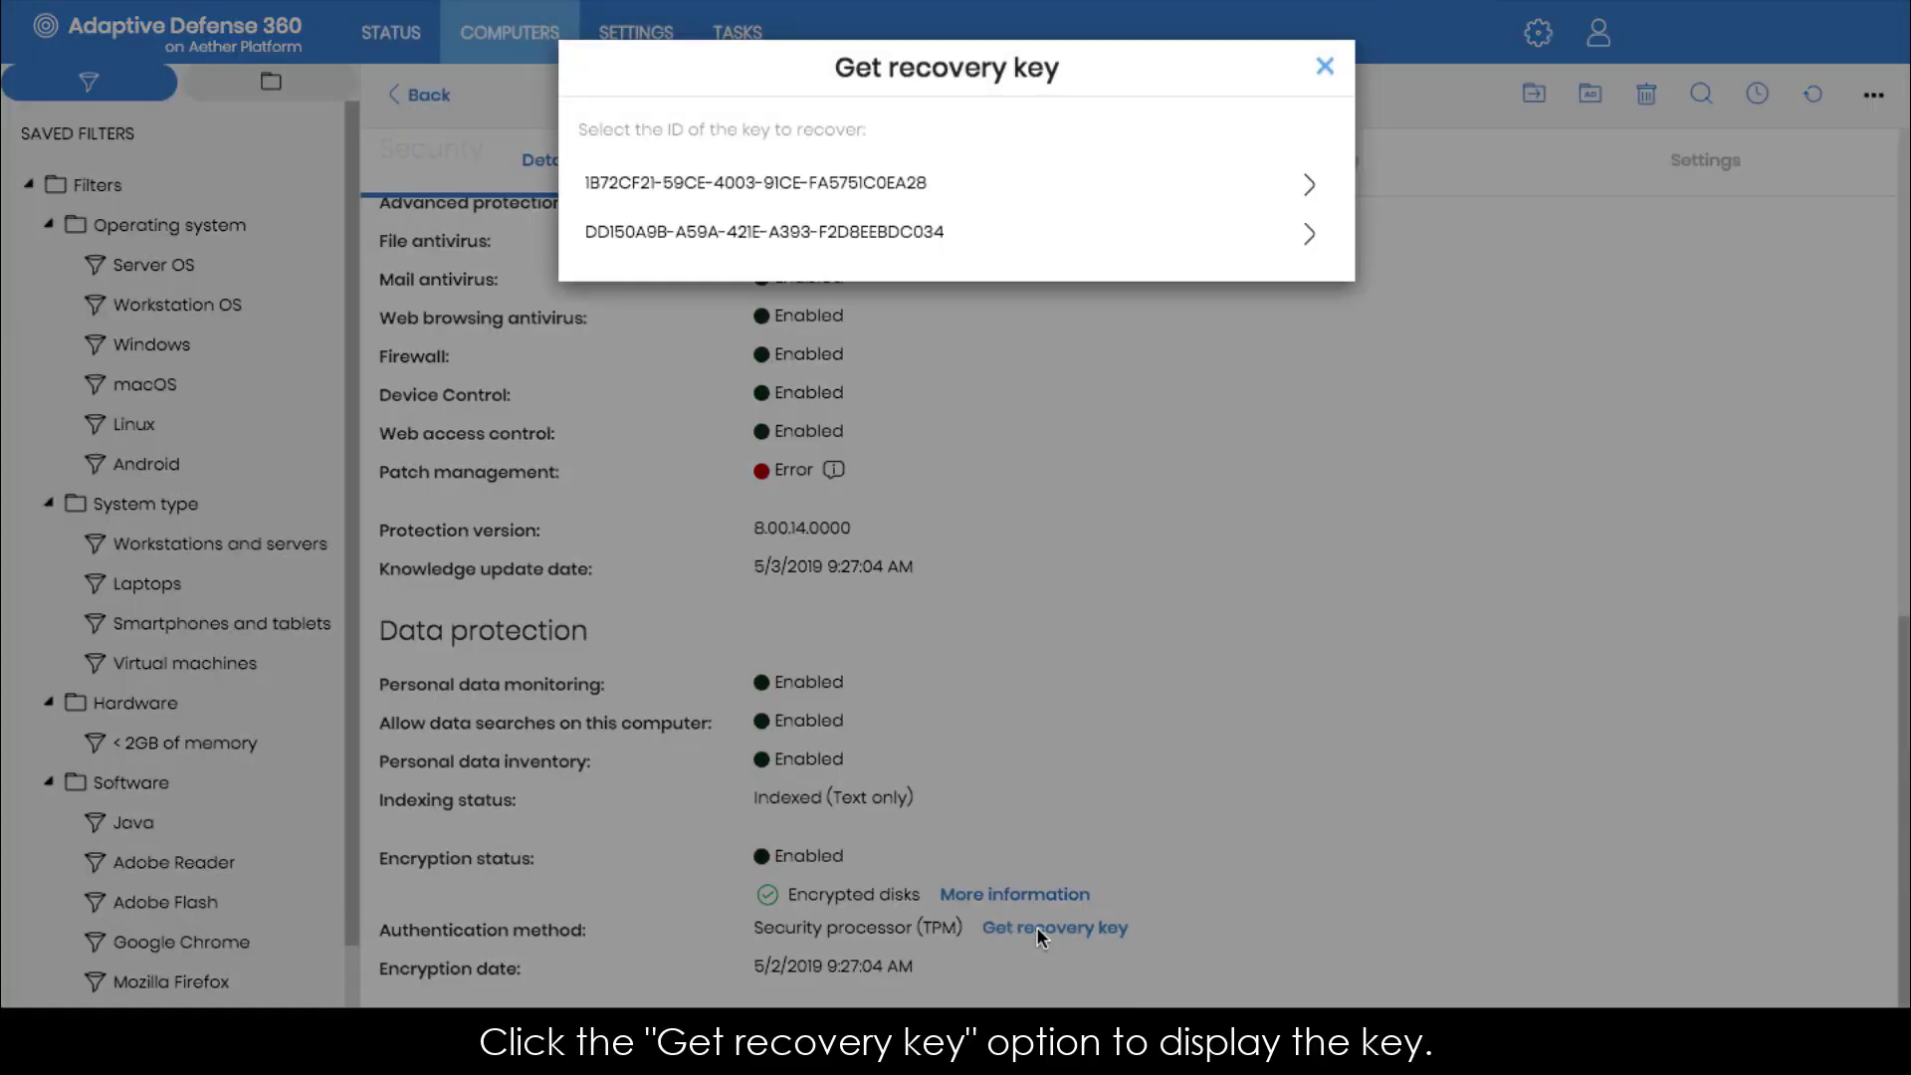
left_click(1307, 187)
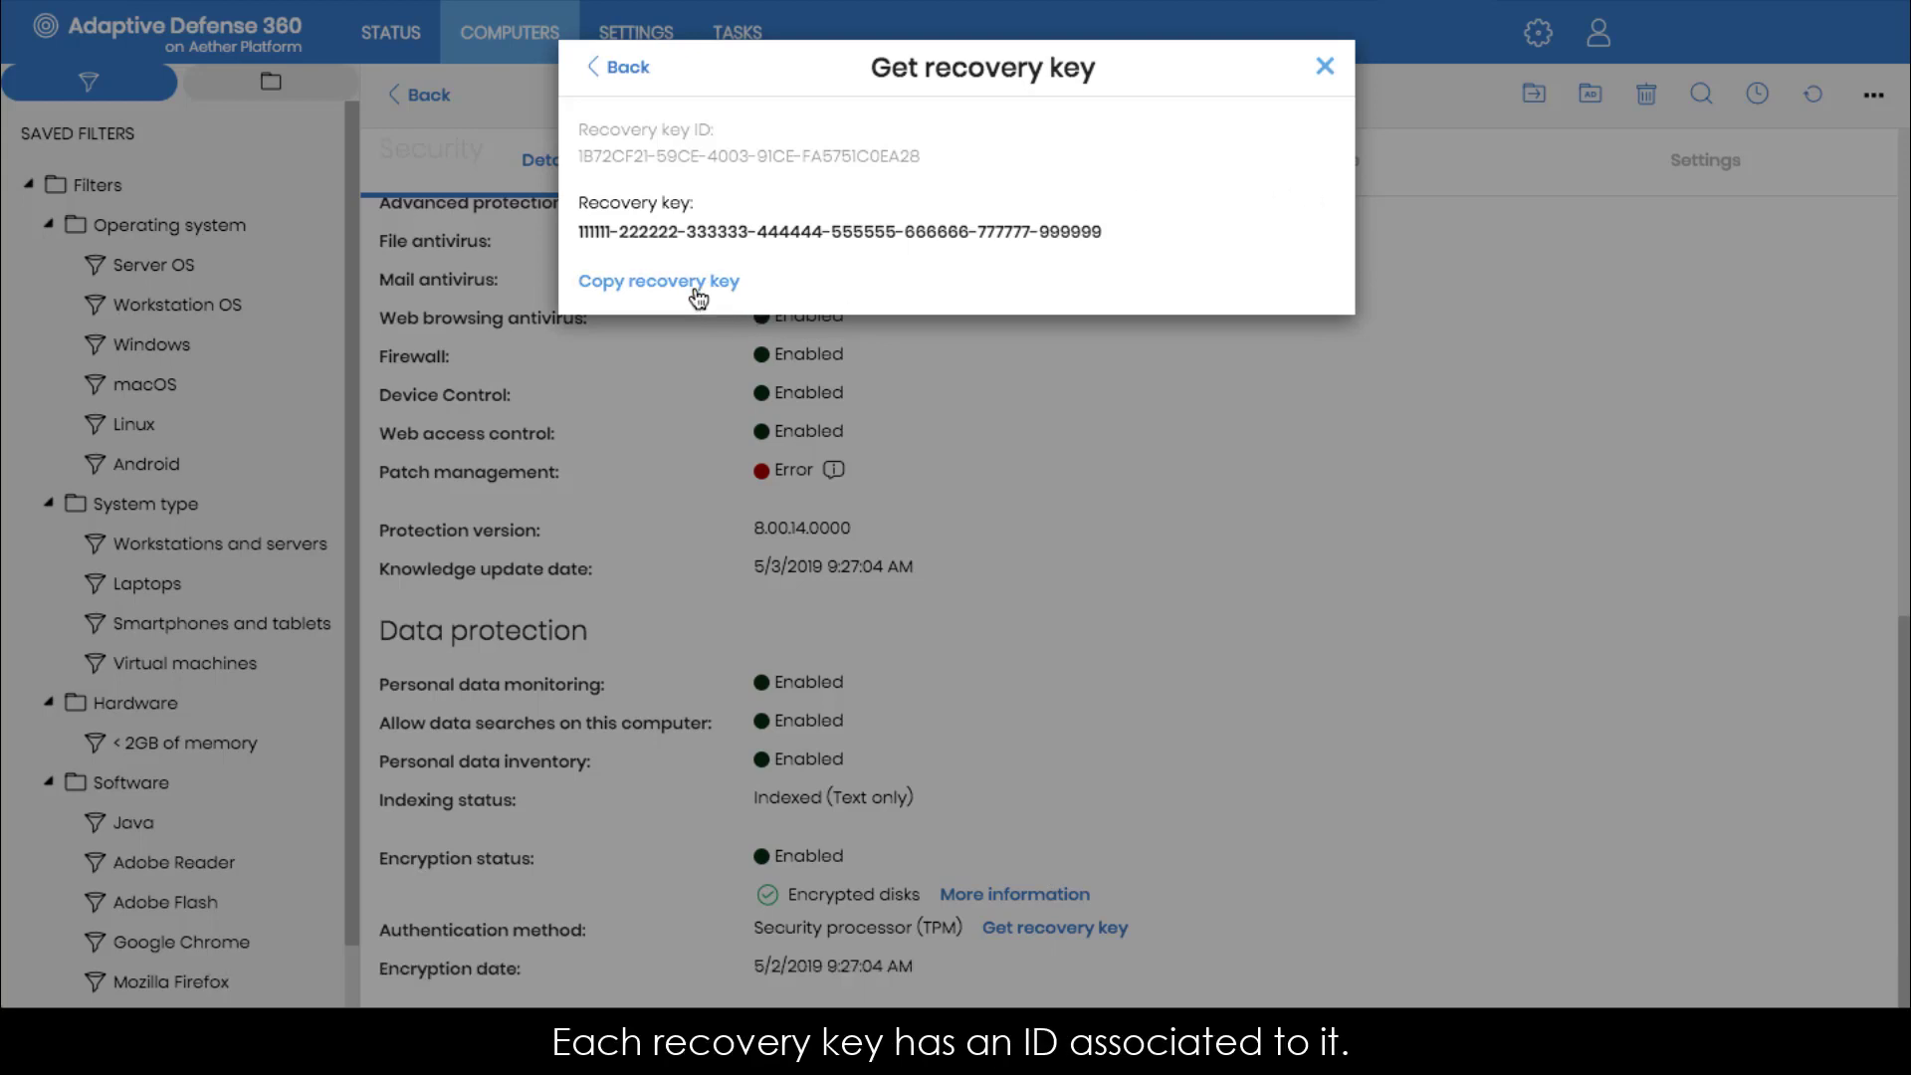
left_click(601, 68)
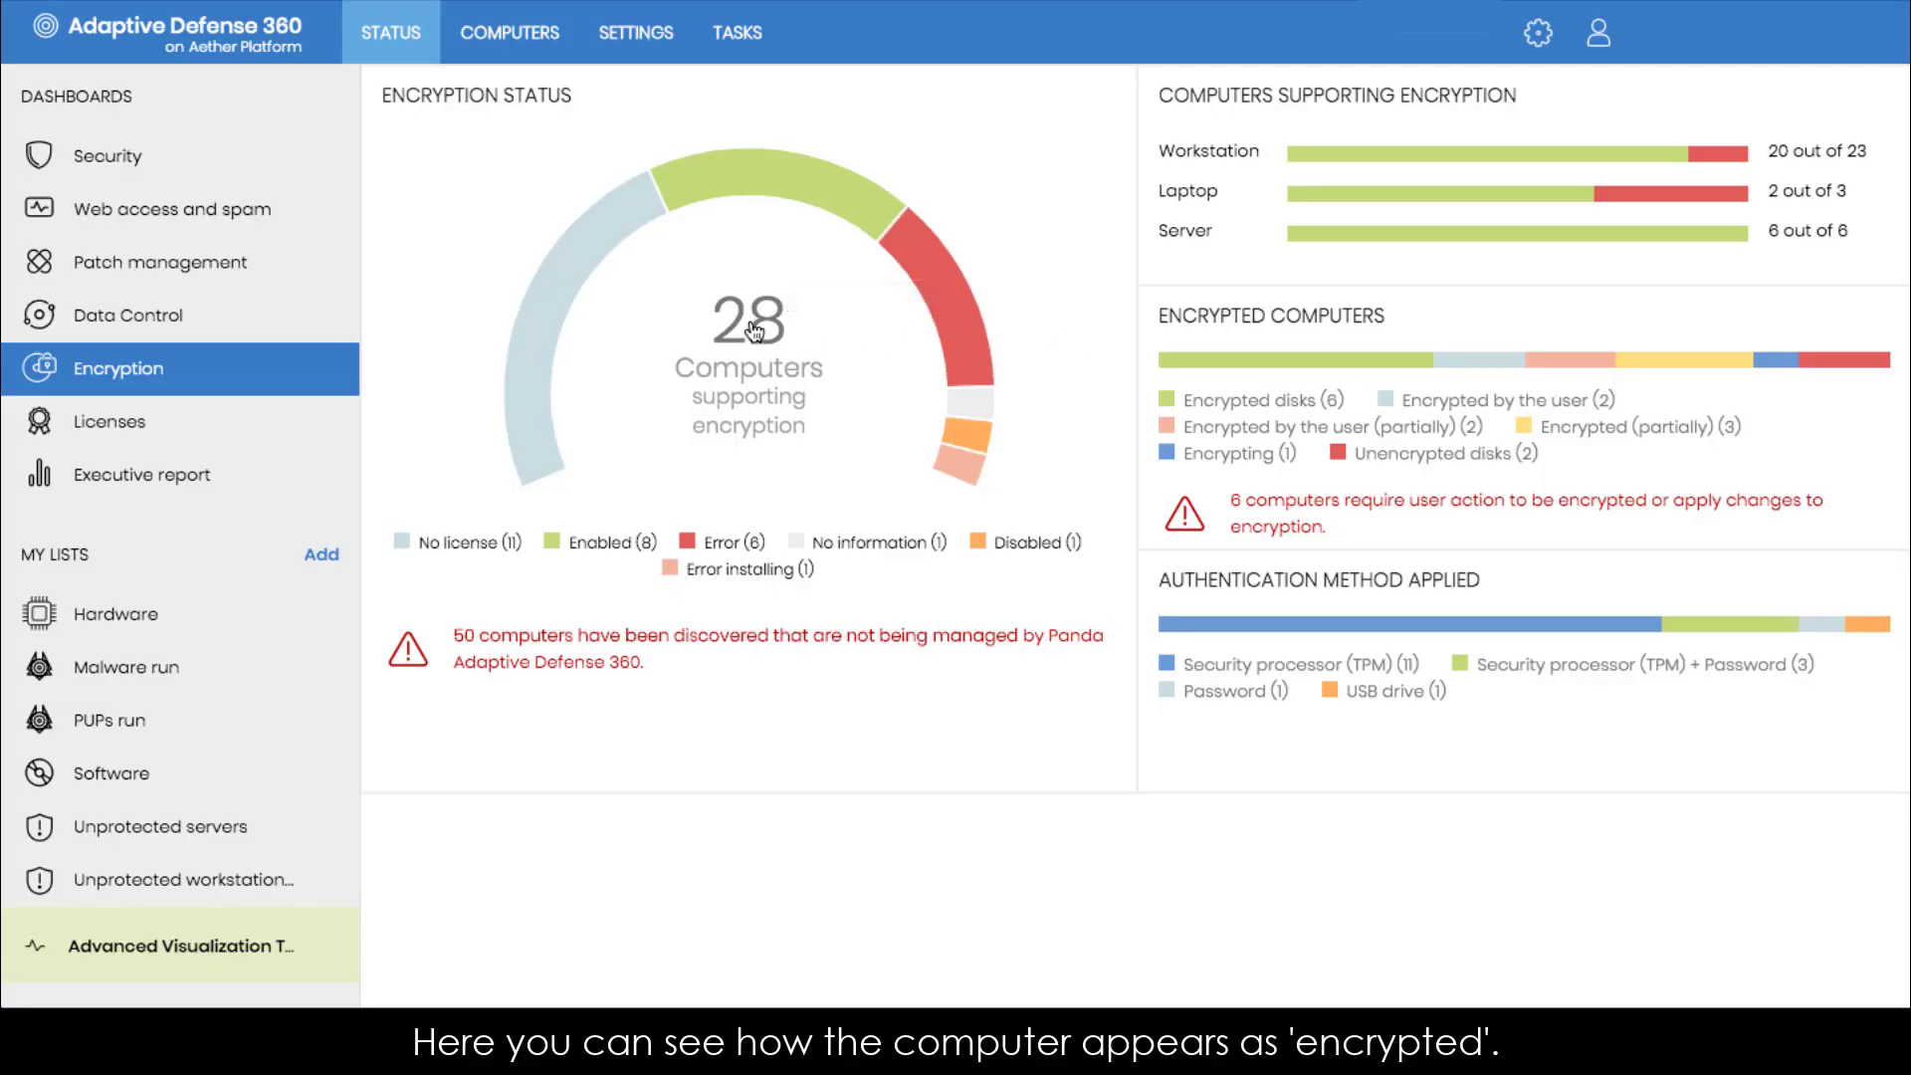
left_click(754, 328)
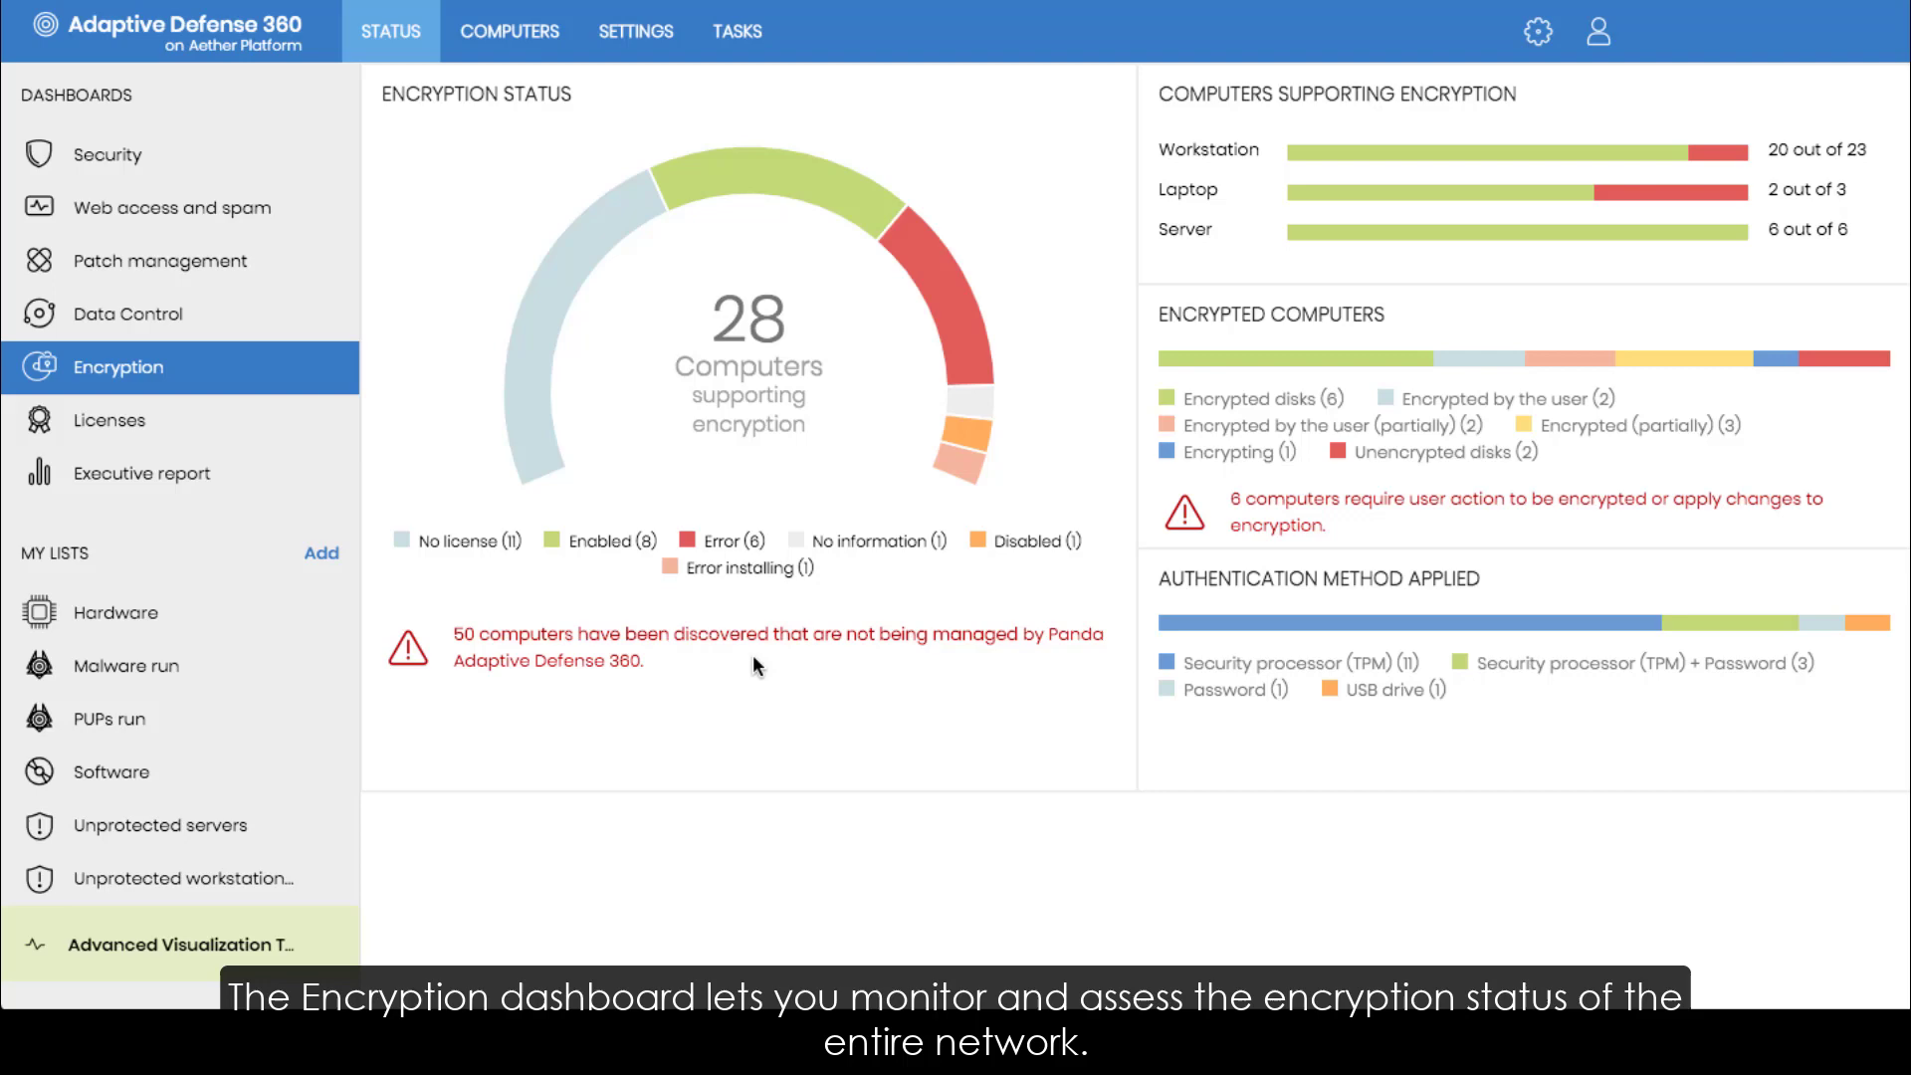
- Expand the Encryption status list's filters and try the encryption date from/to pickers
left_click(746, 343)
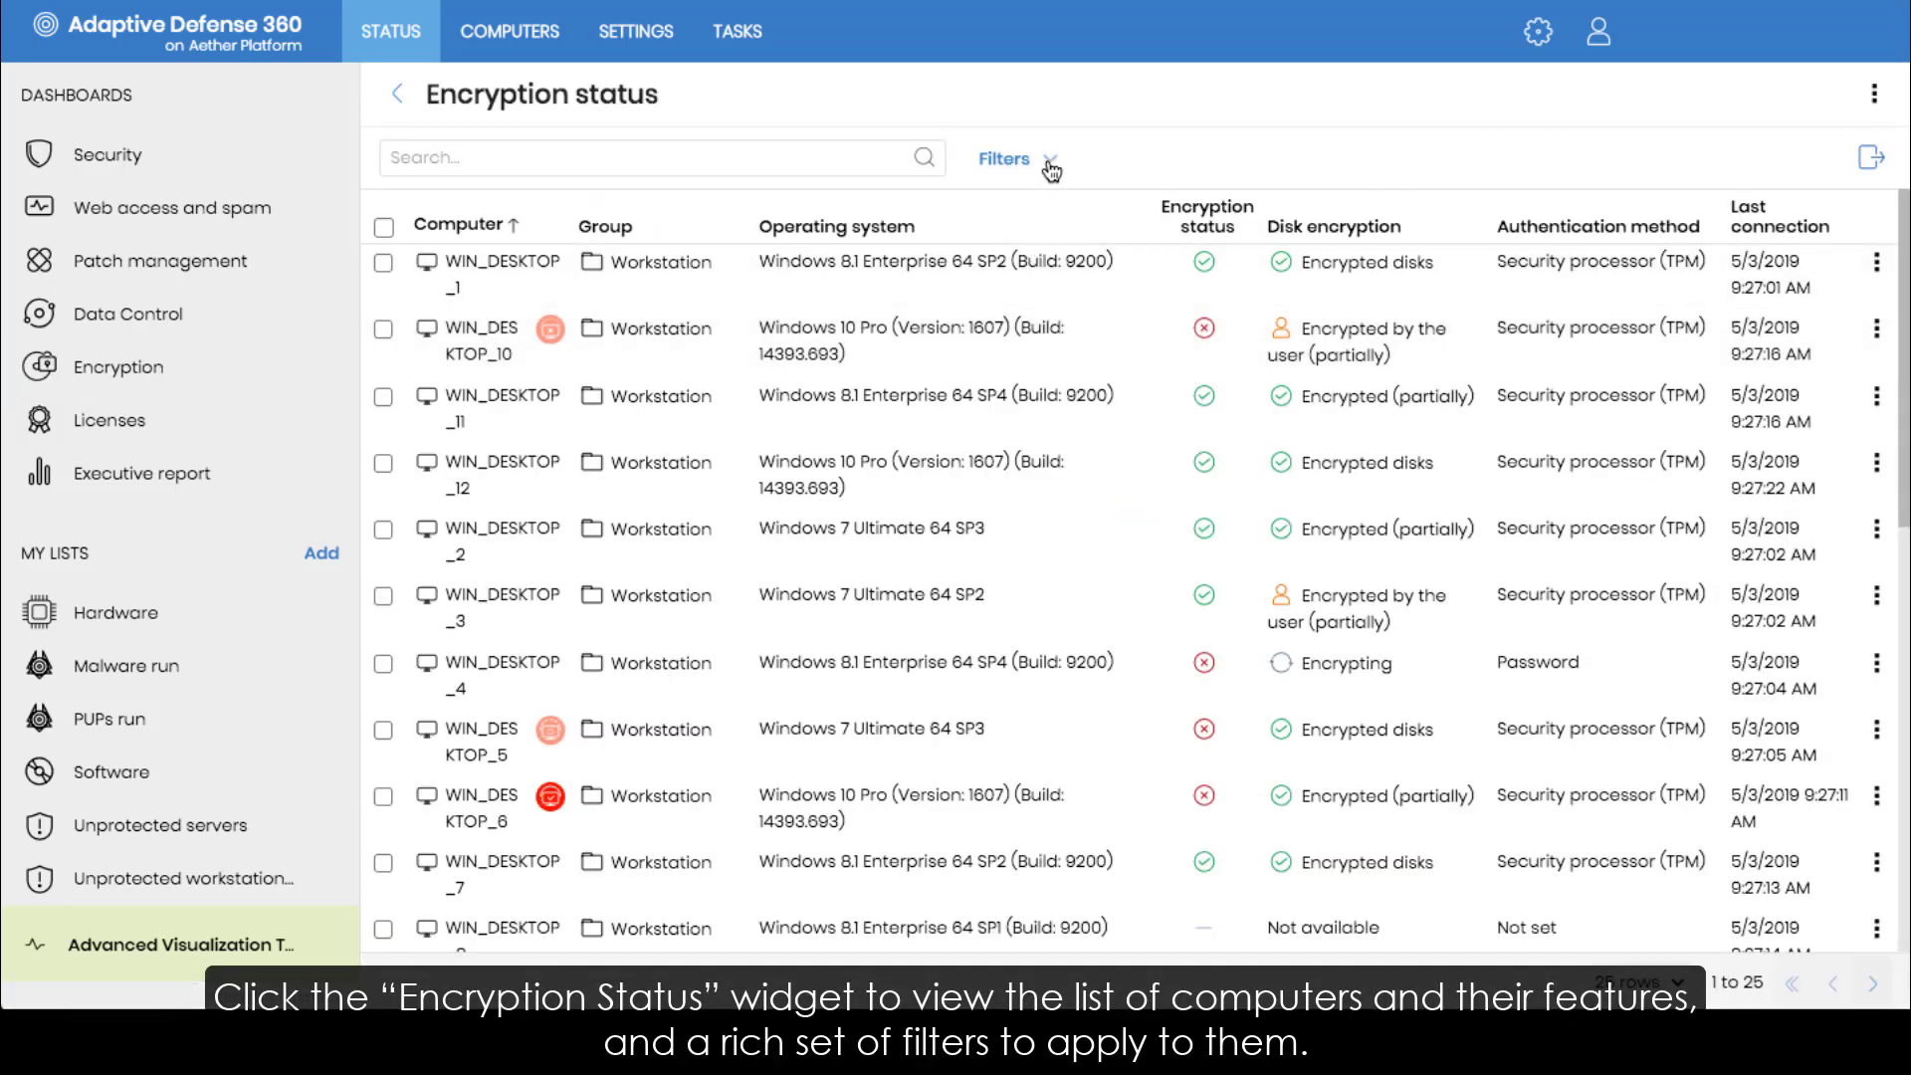
left_click(1050, 167)
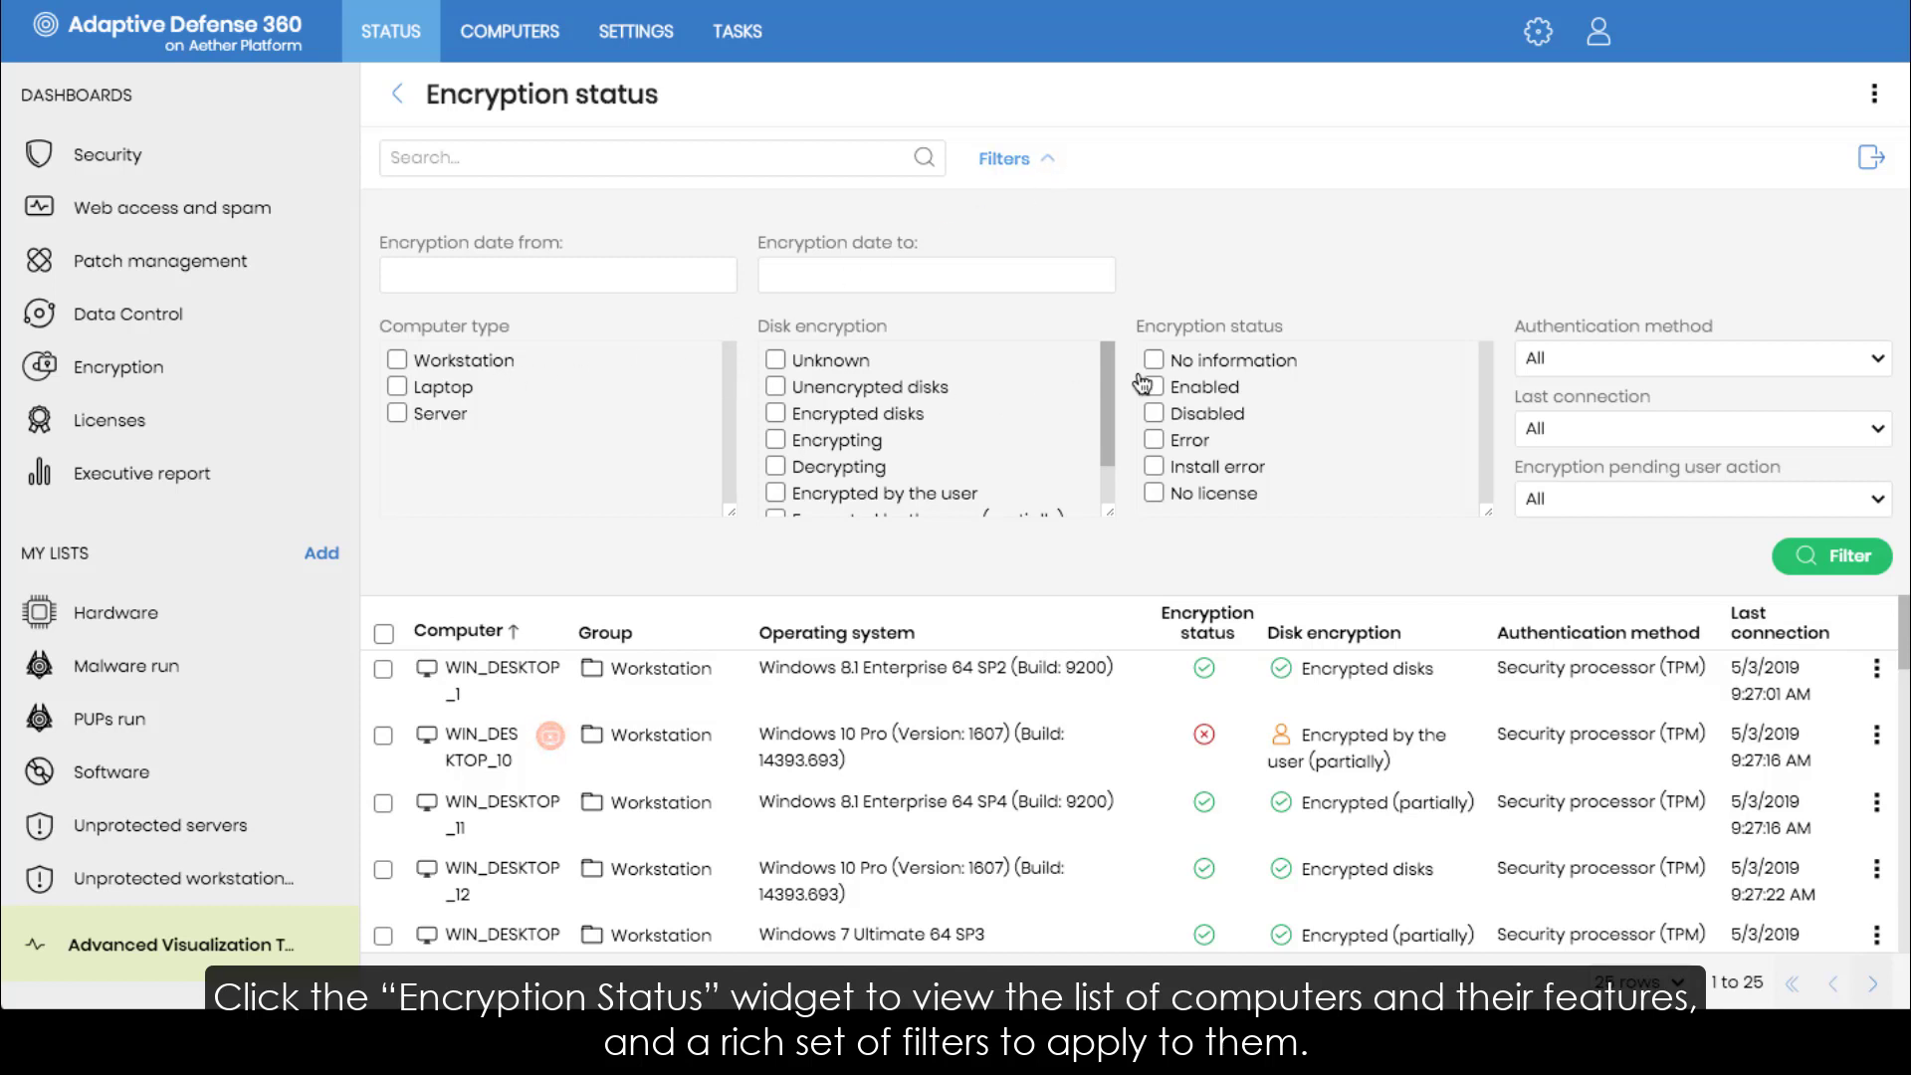
left_click(680, 286)
left_click(782, 277)
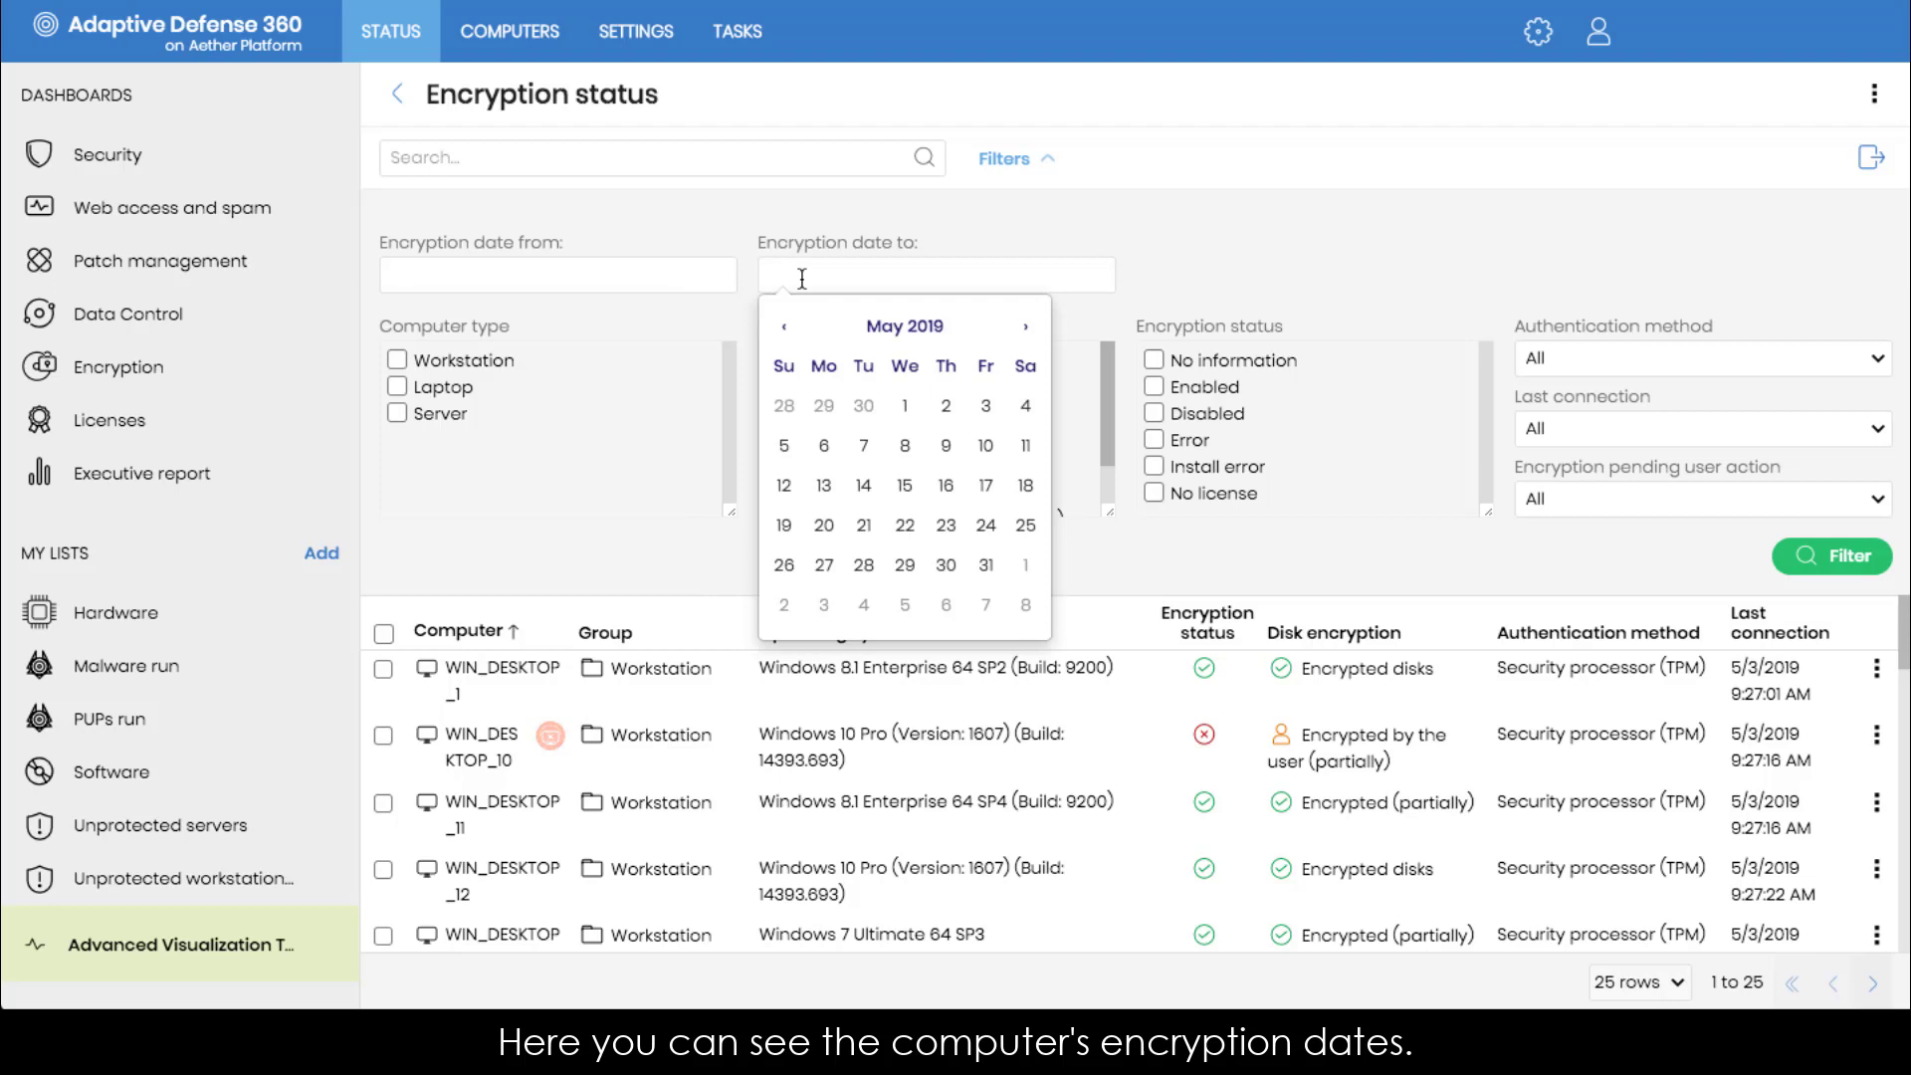
left_click(1174, 263)
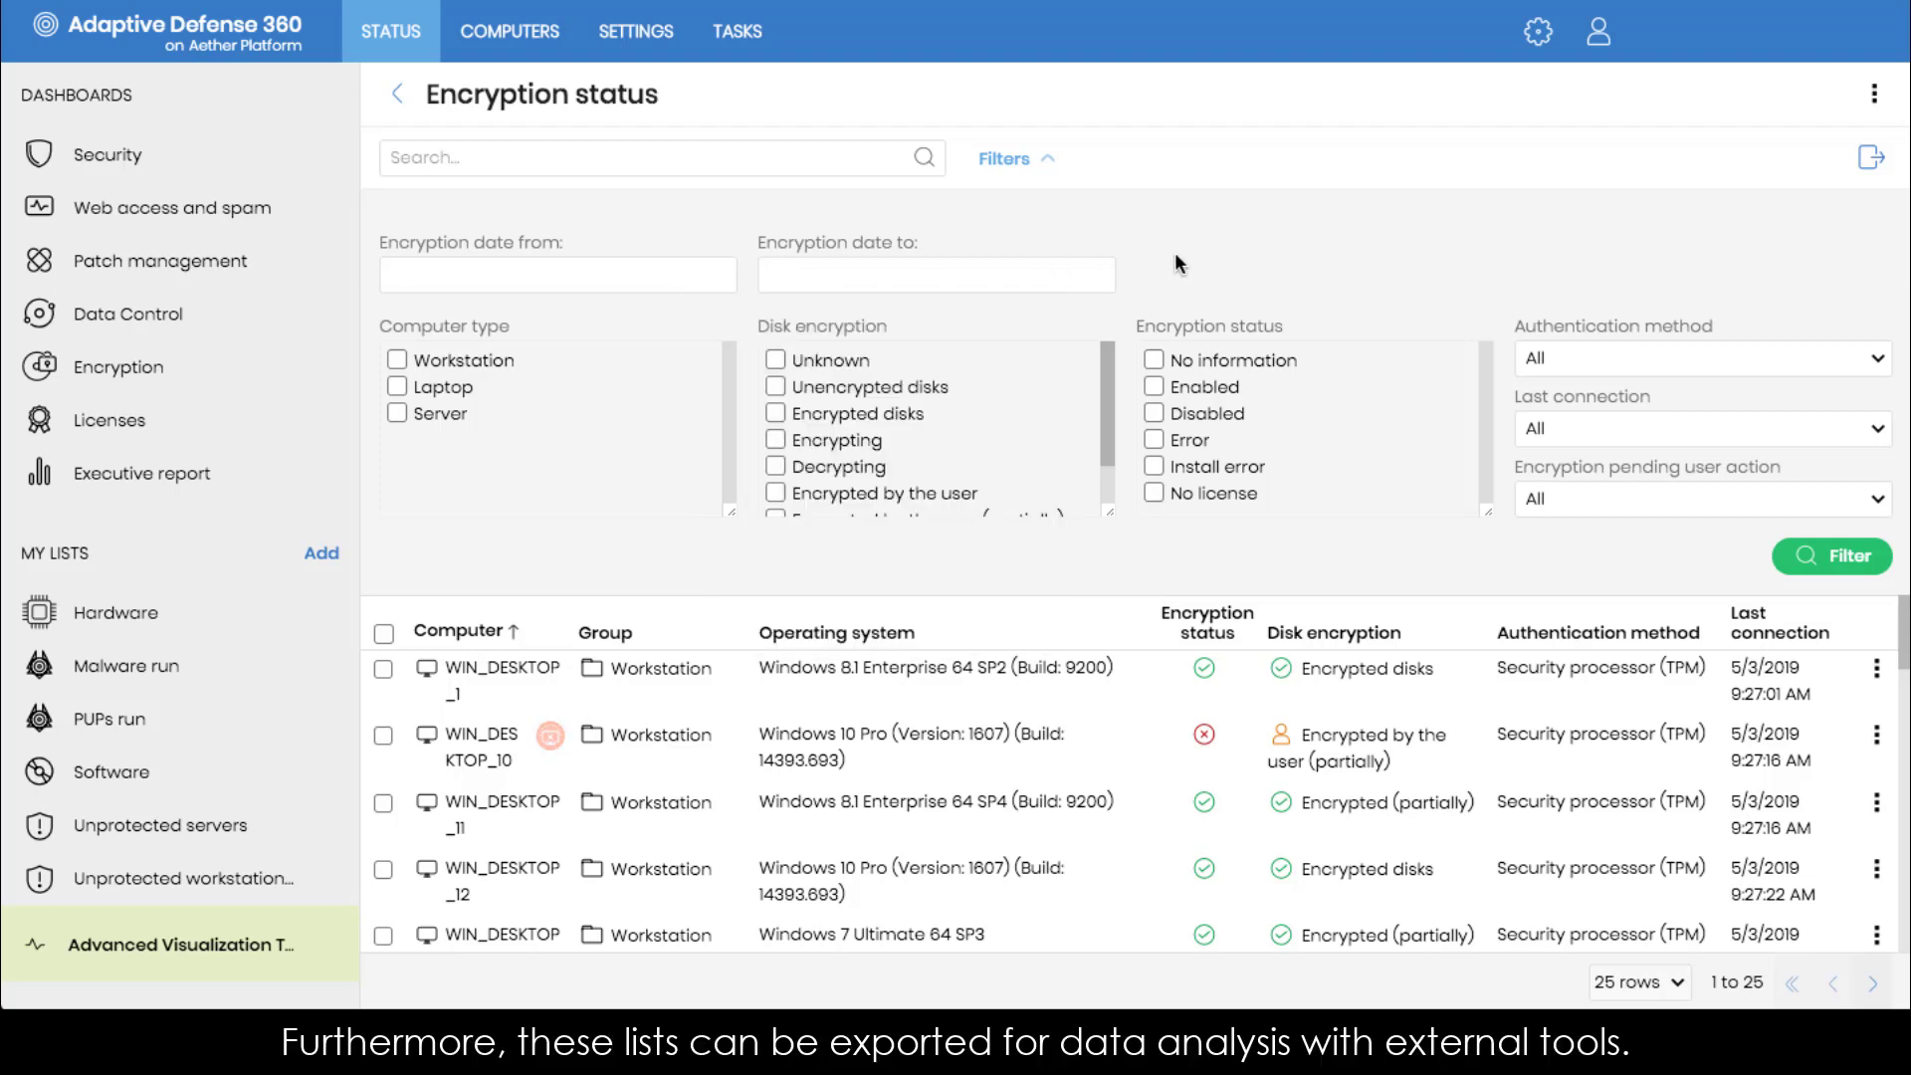
- Export the encryption status list as a CSV file and return to the dashboard
left_click(1867, 159)
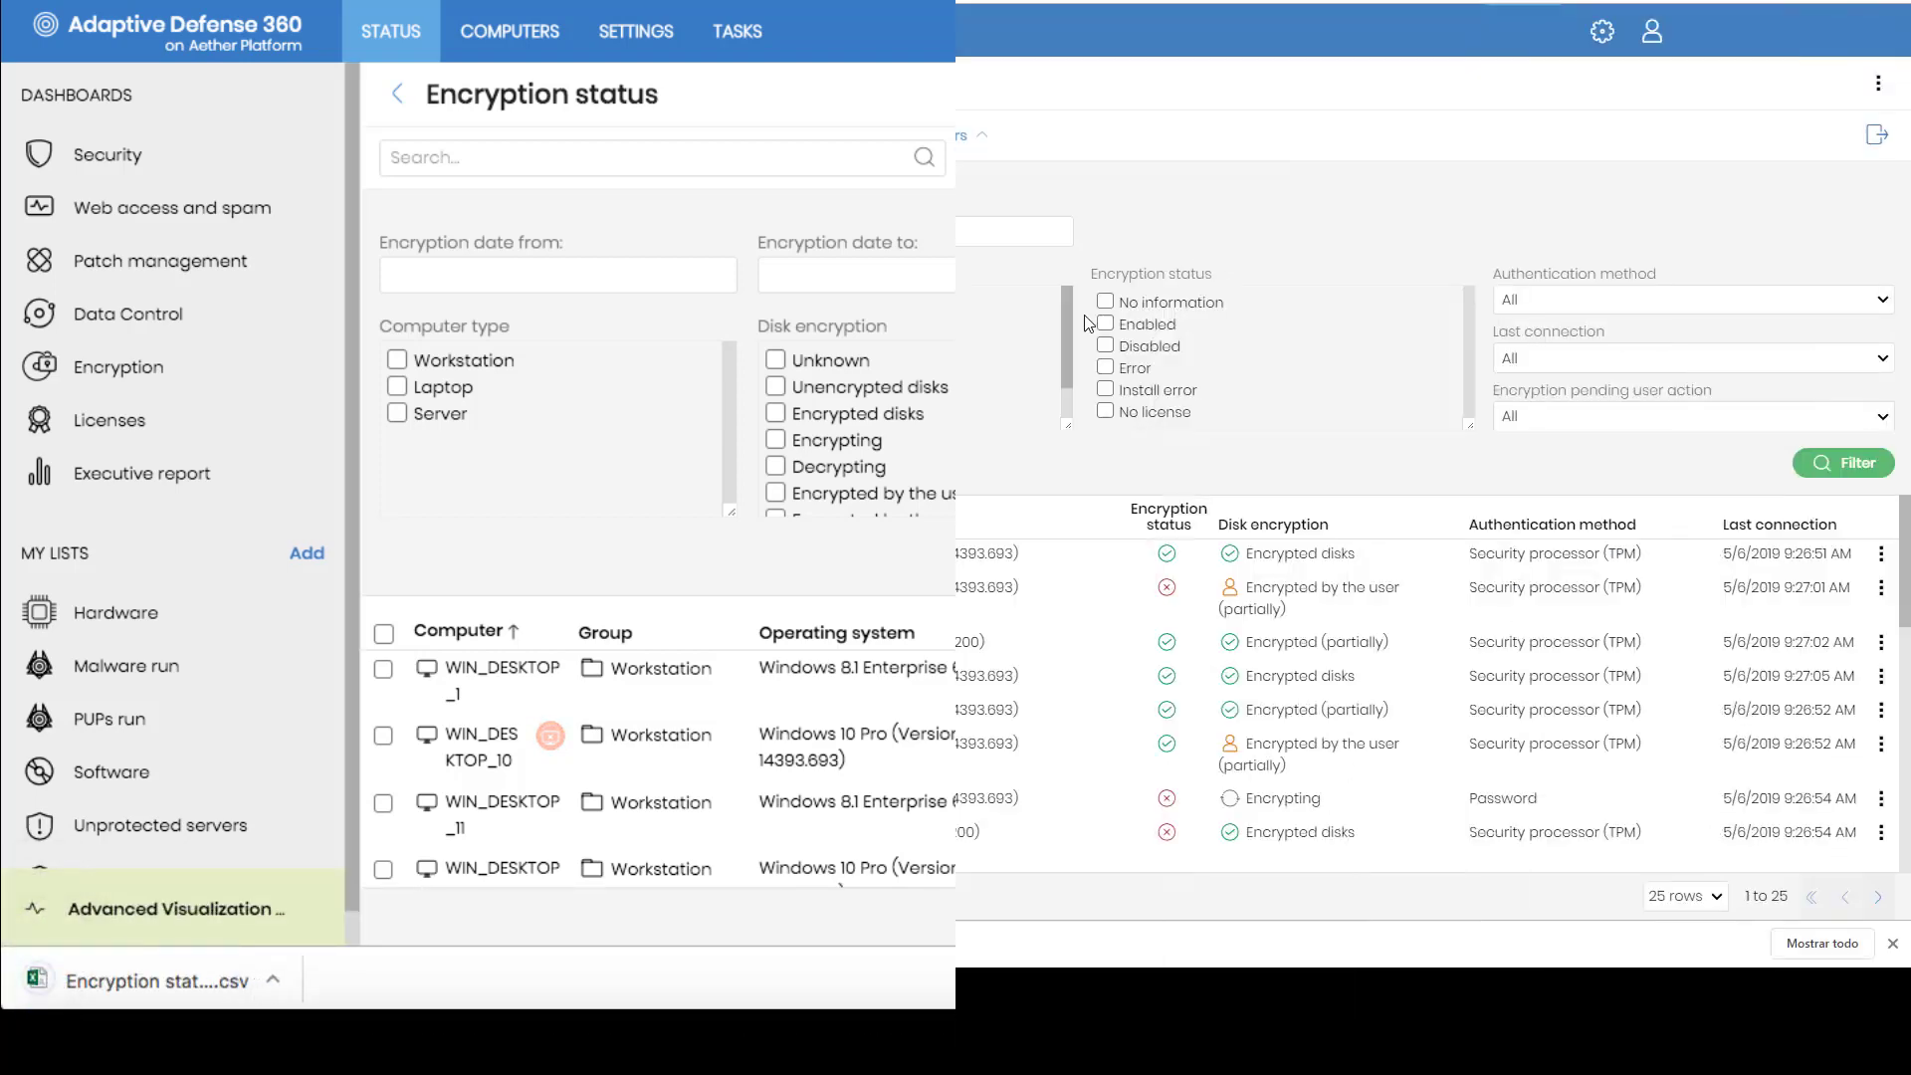
left_click(332, 36)
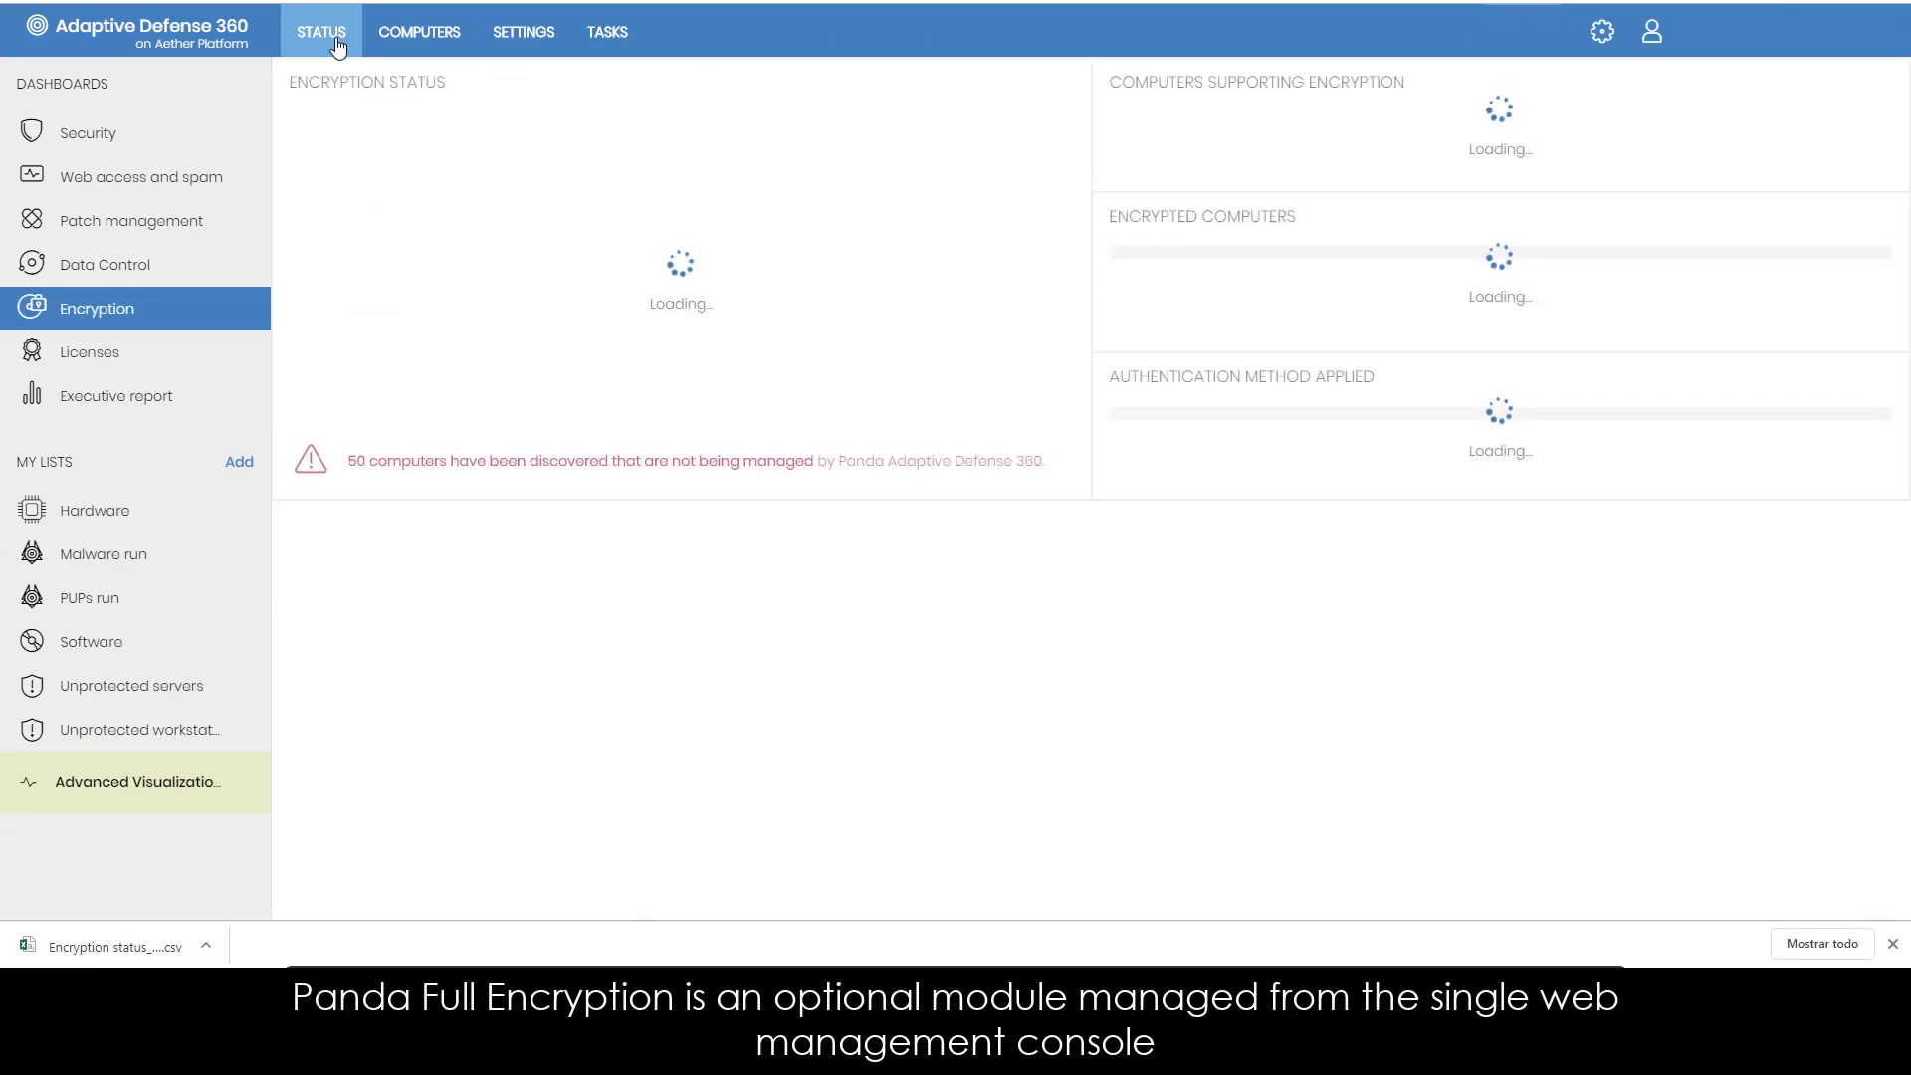